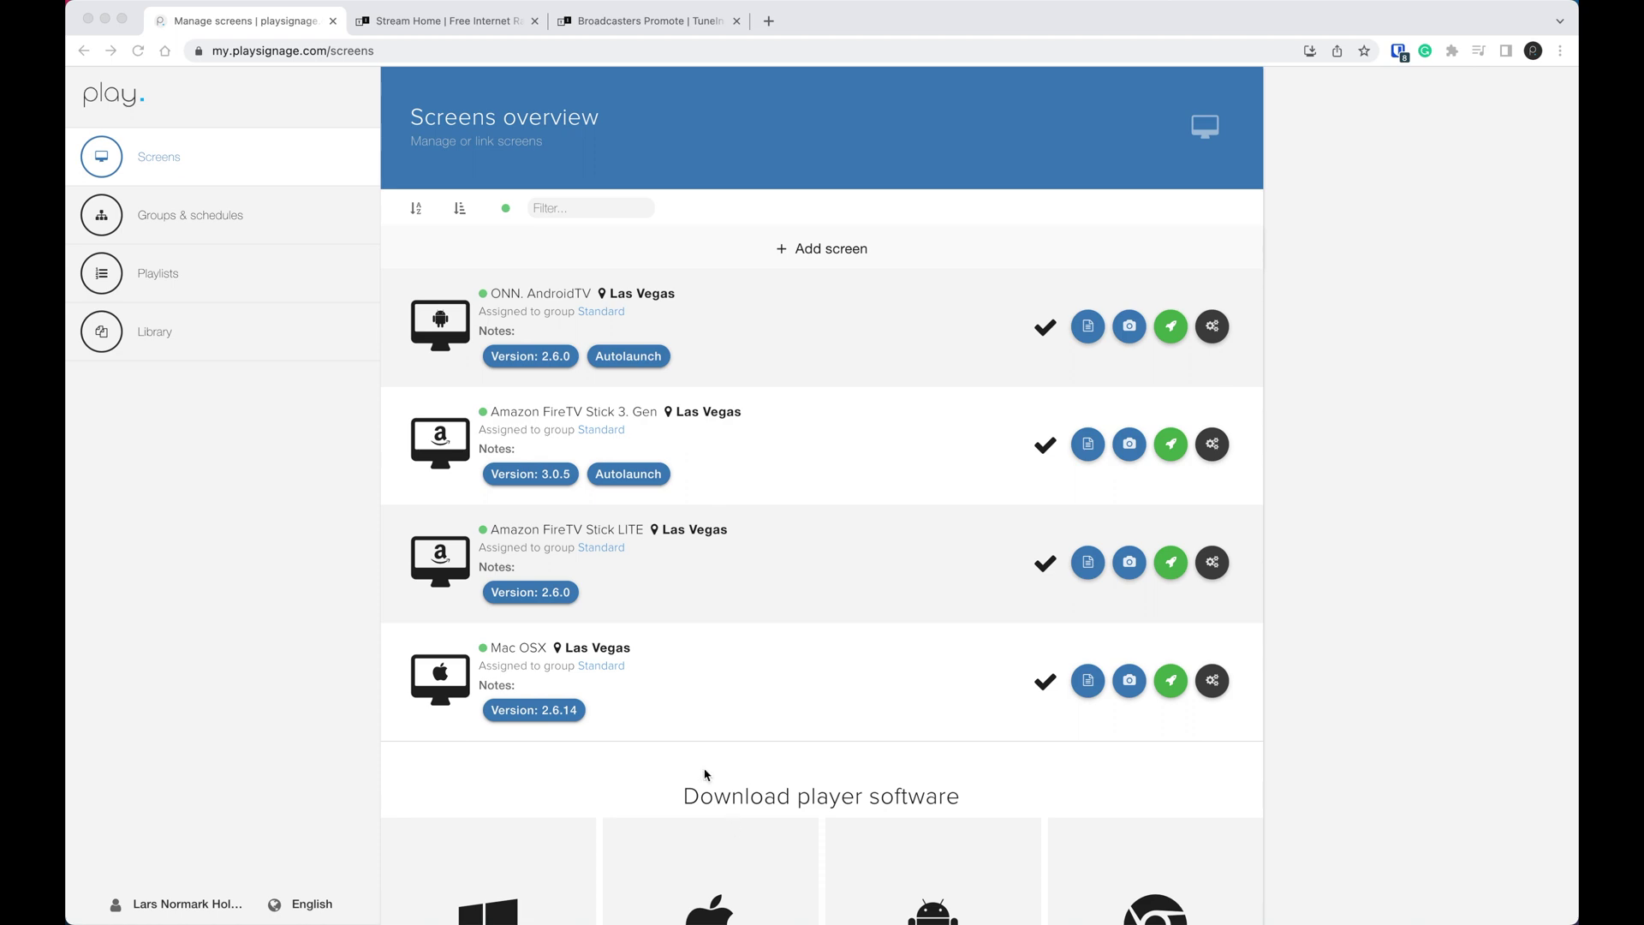
# - Switch to TuneIn, open the Sunny 106.5 Las Vegas station page and copy its web address
pyautogui.click(469, 26)
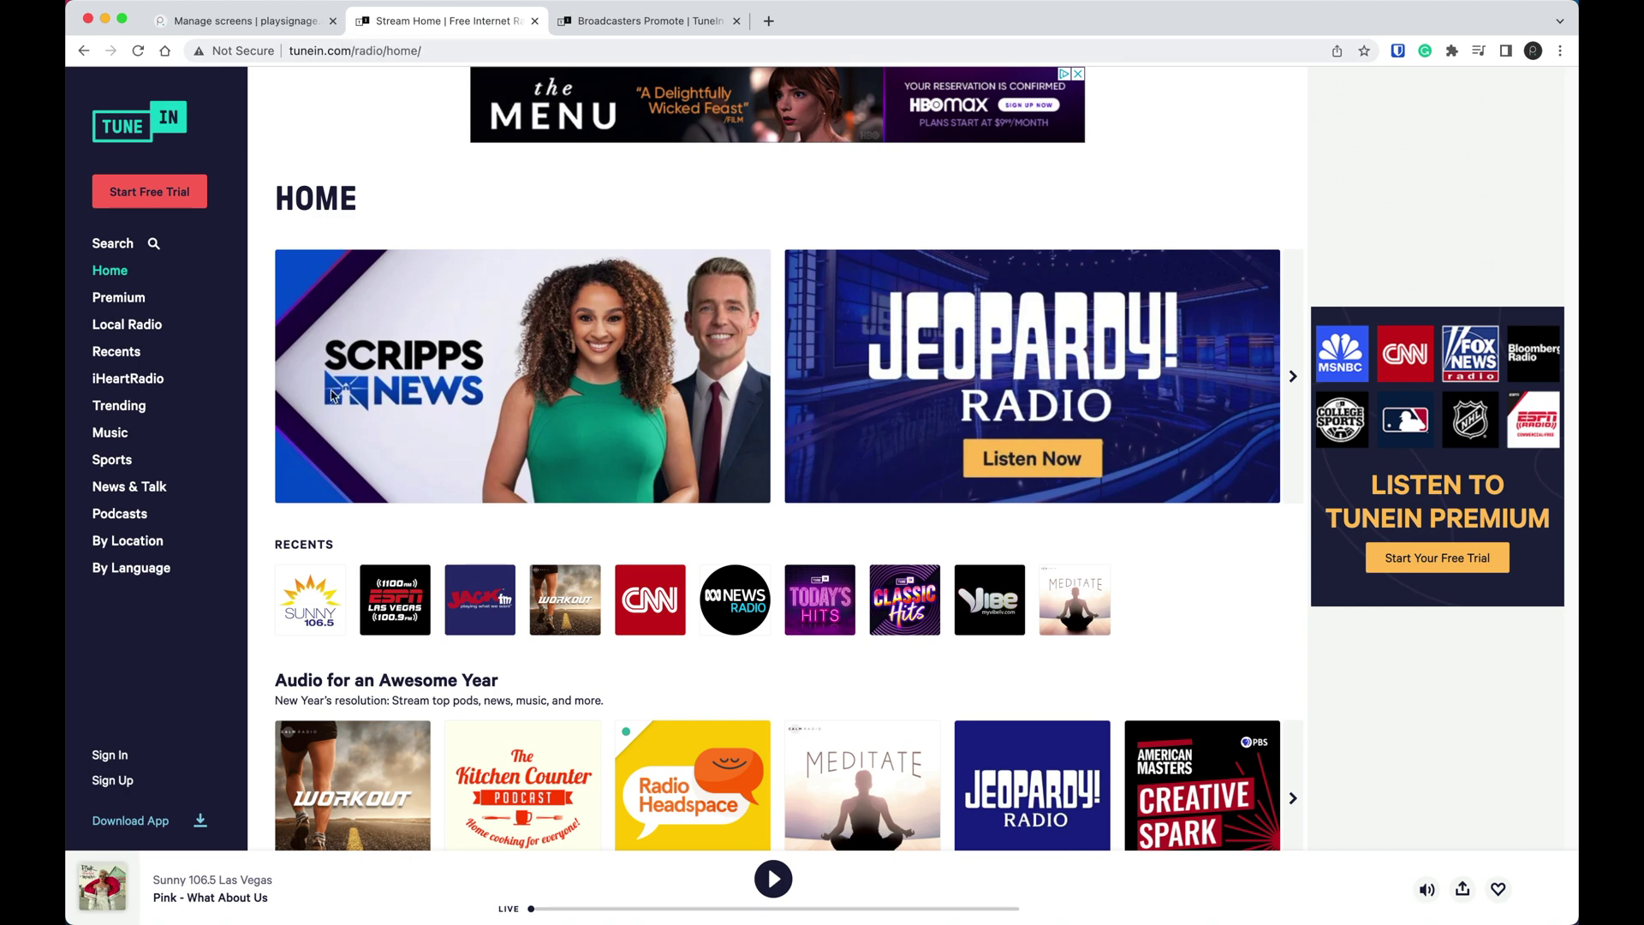
pyautogui.moveTo(317, 612)
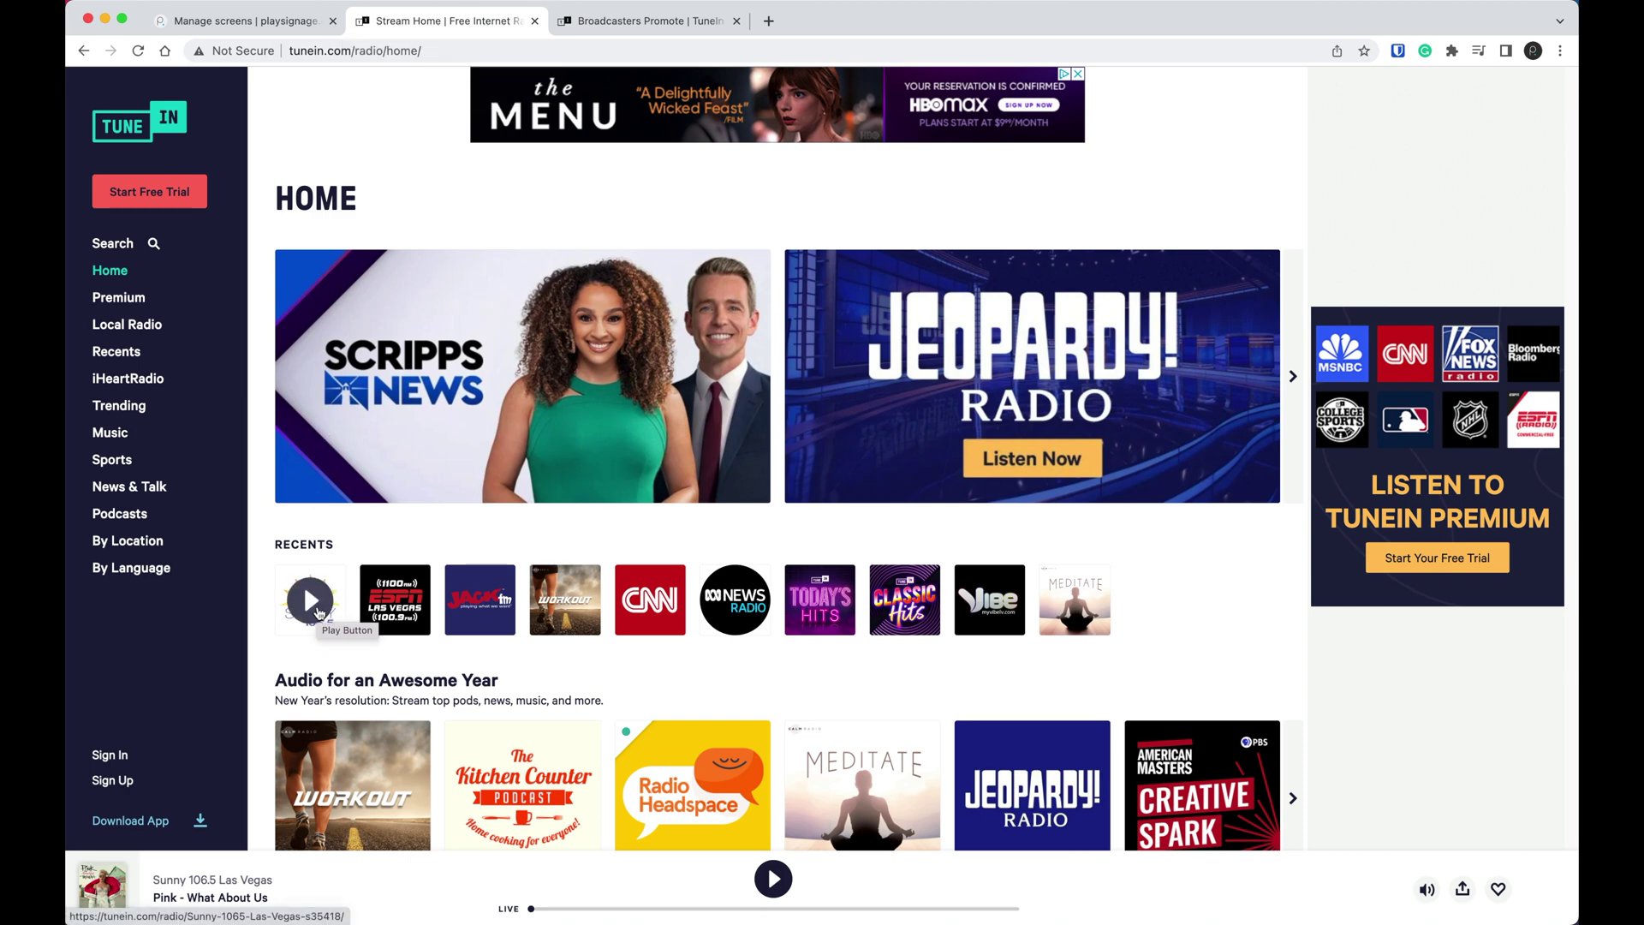
pyautogui.click(316, 611)
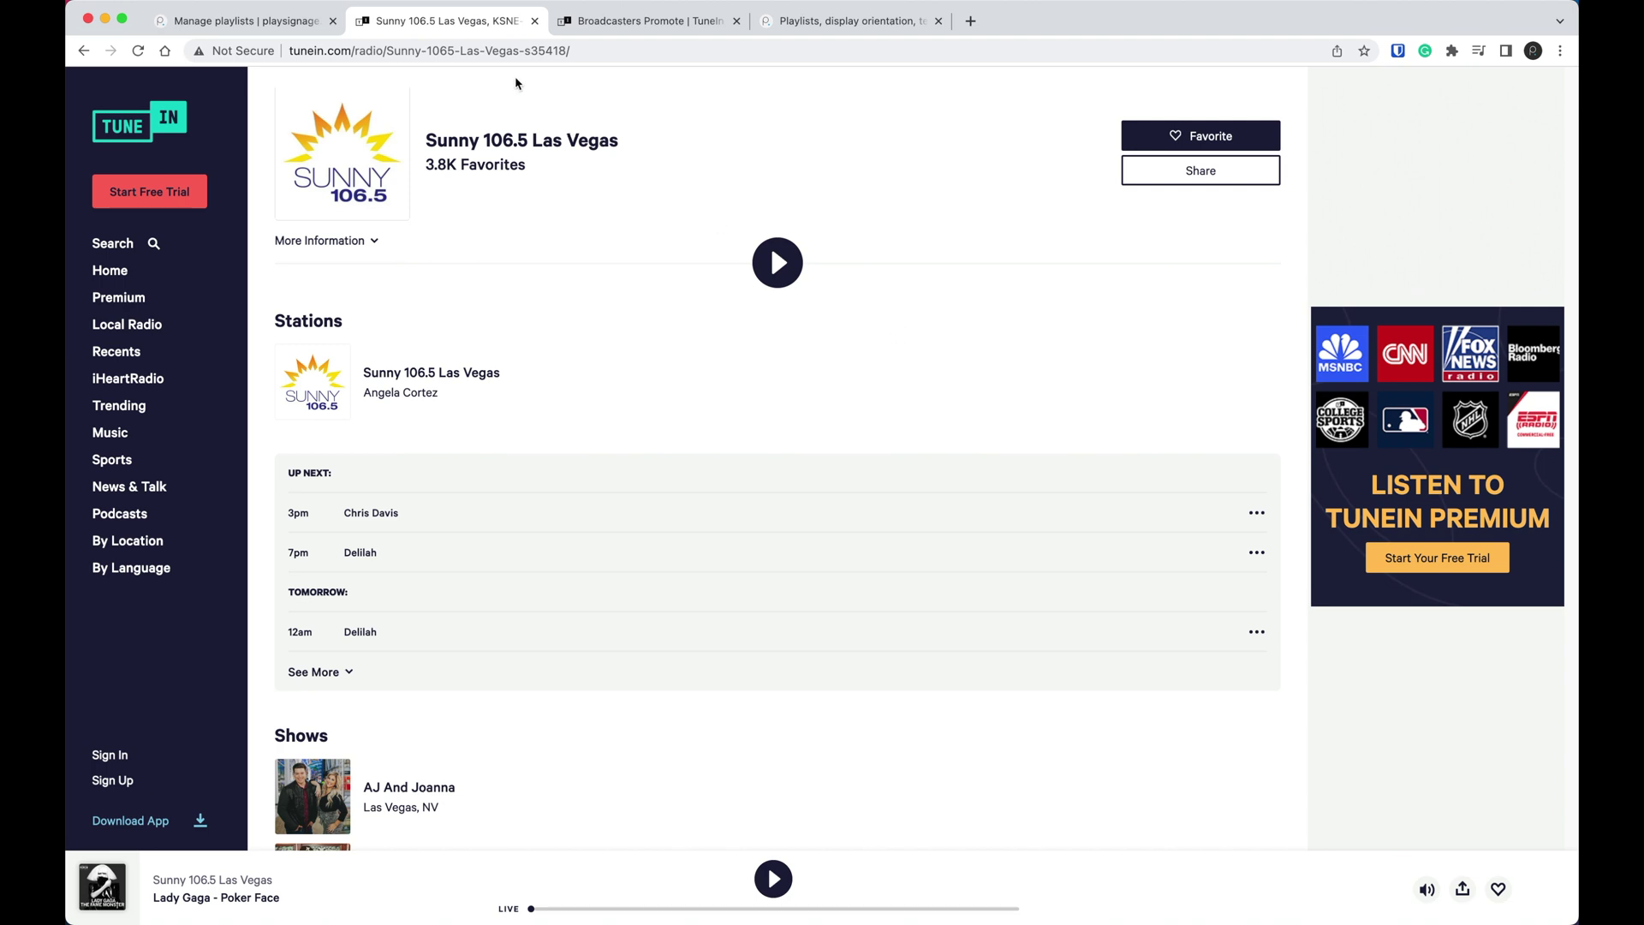
pyautogui.click(479, 53)
pyautogui.press('super+c')
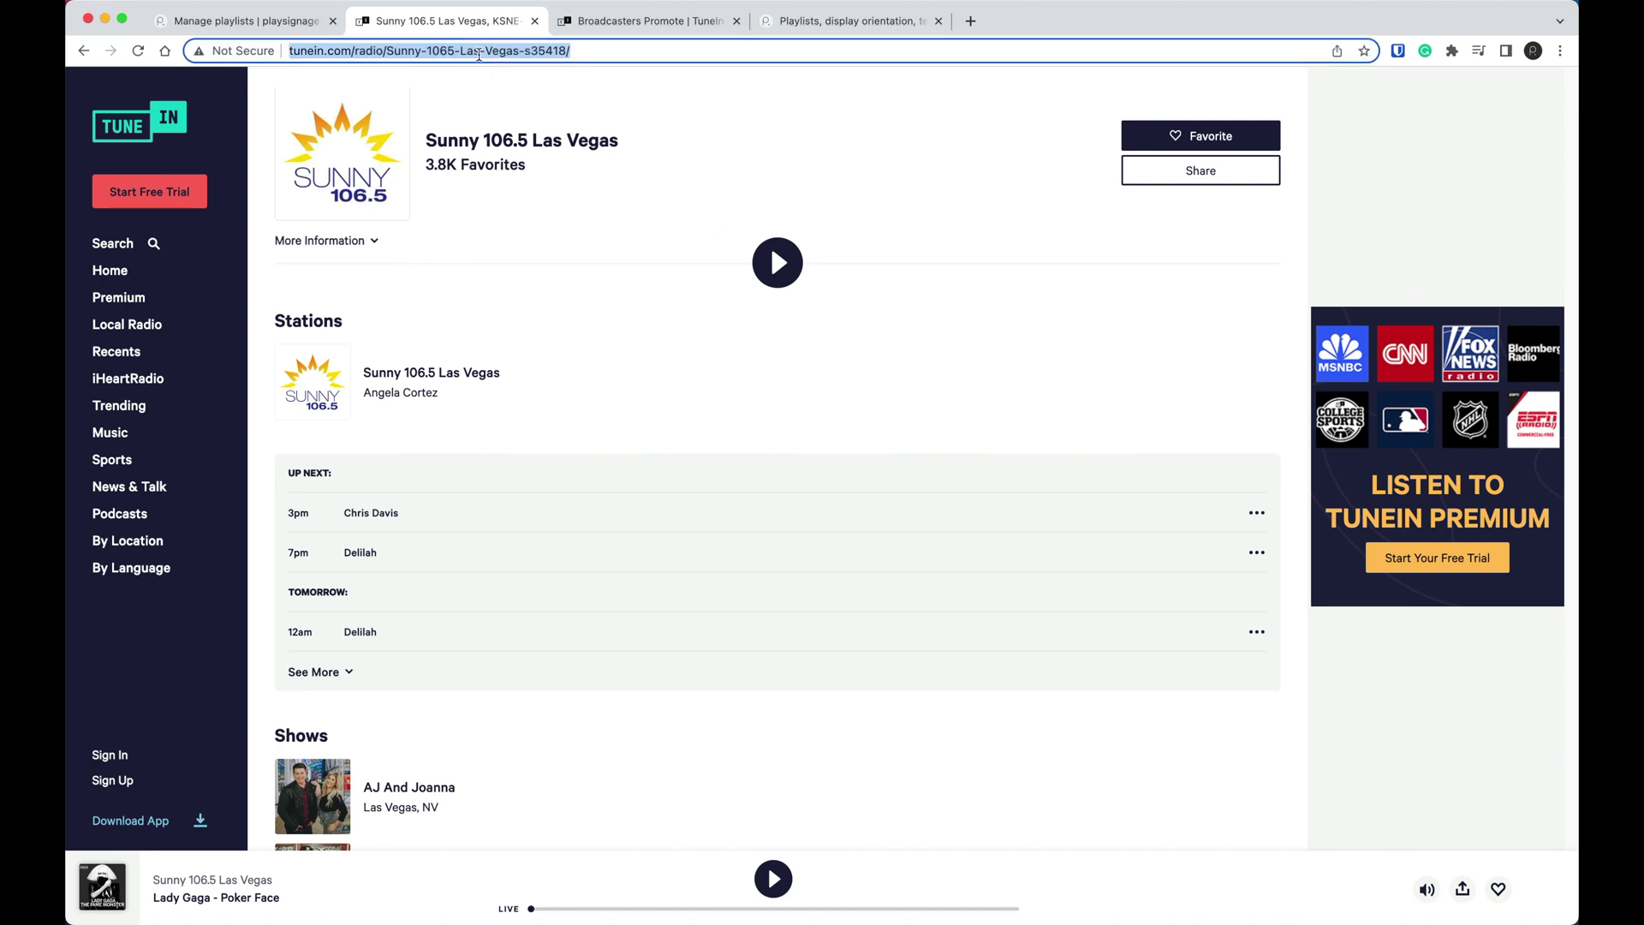
pyautogui.click(651, 22)
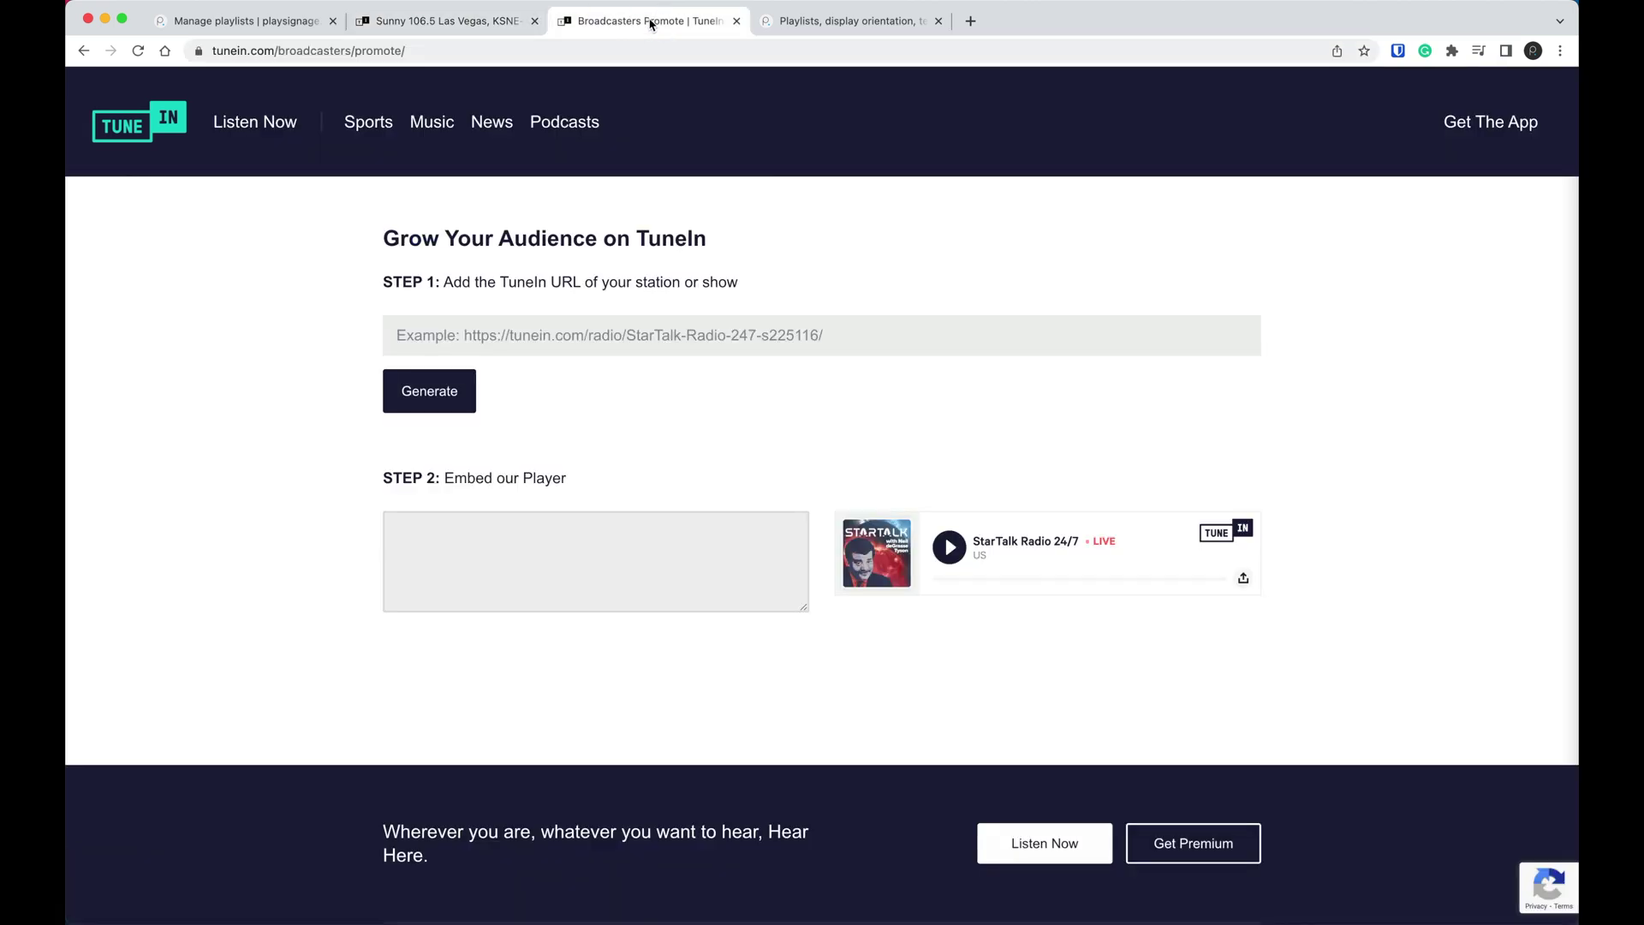
pyautogui.press('super+v')
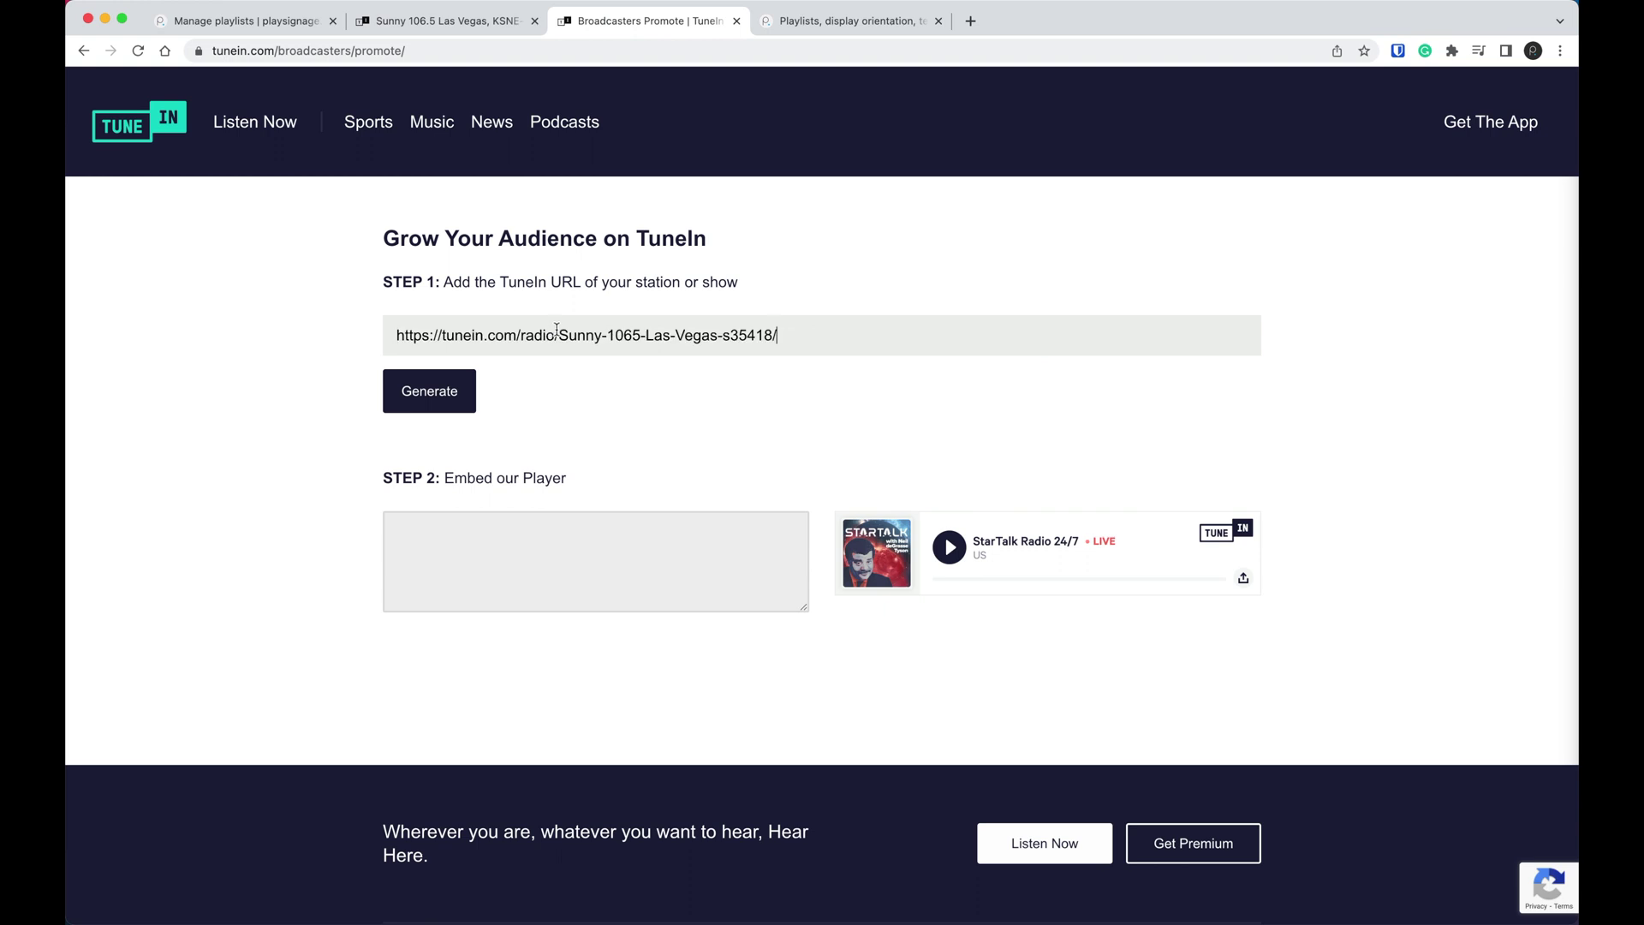
pyautogui.click(434, 392)
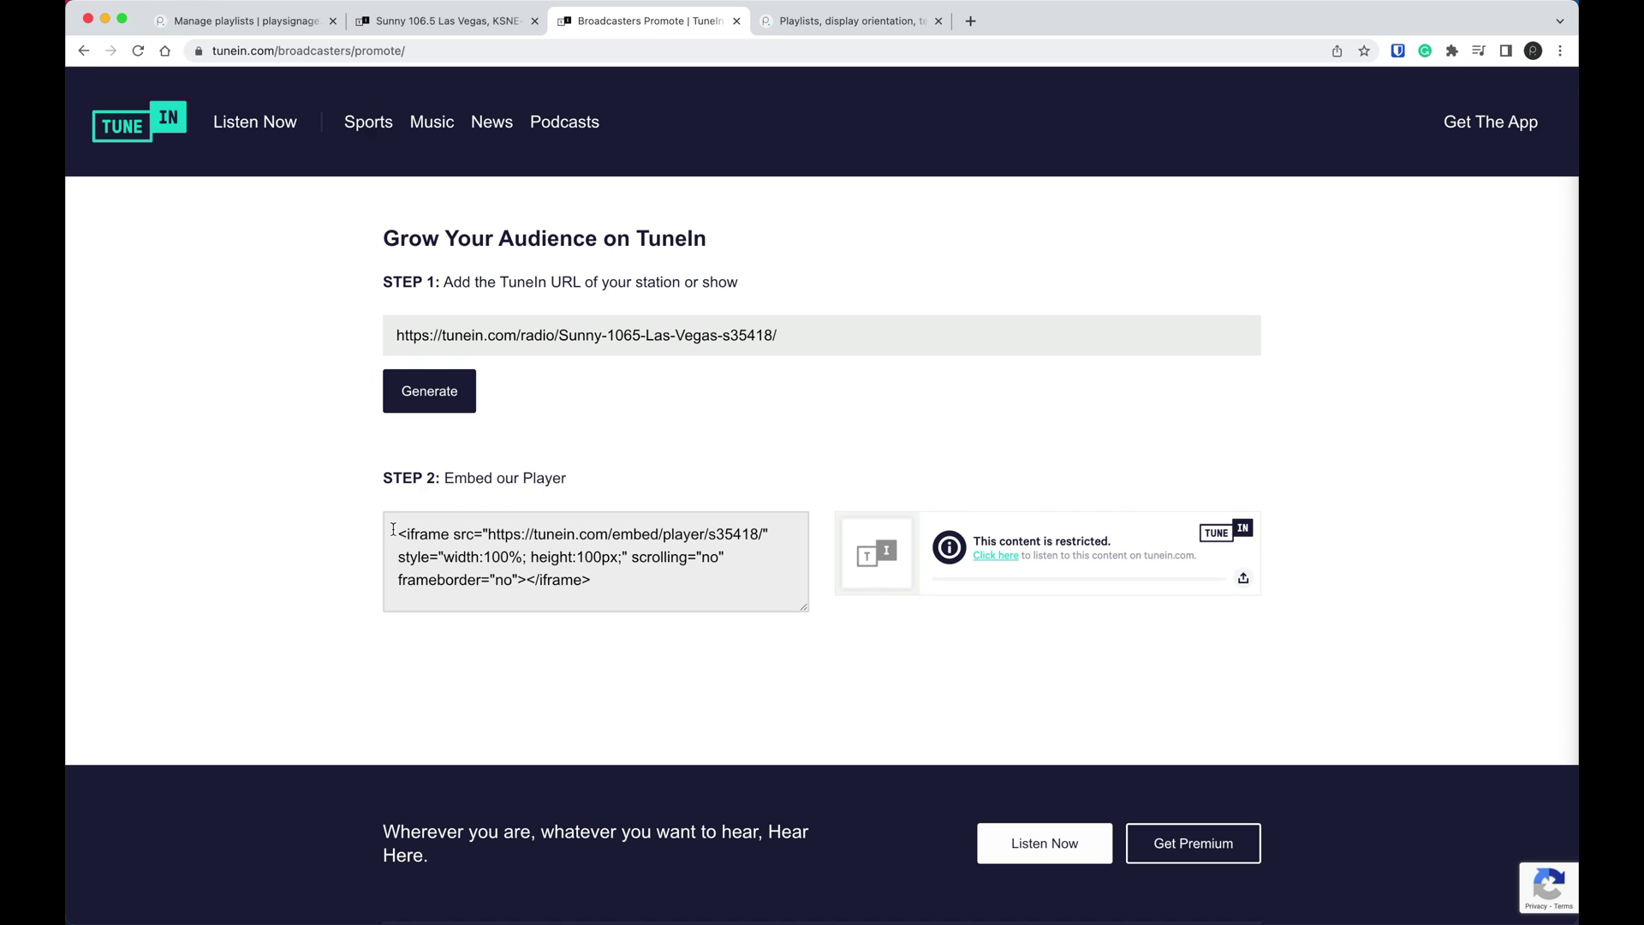
pyautogui.moveTo(393, 531); pyautogui.dragTo(612, 580)
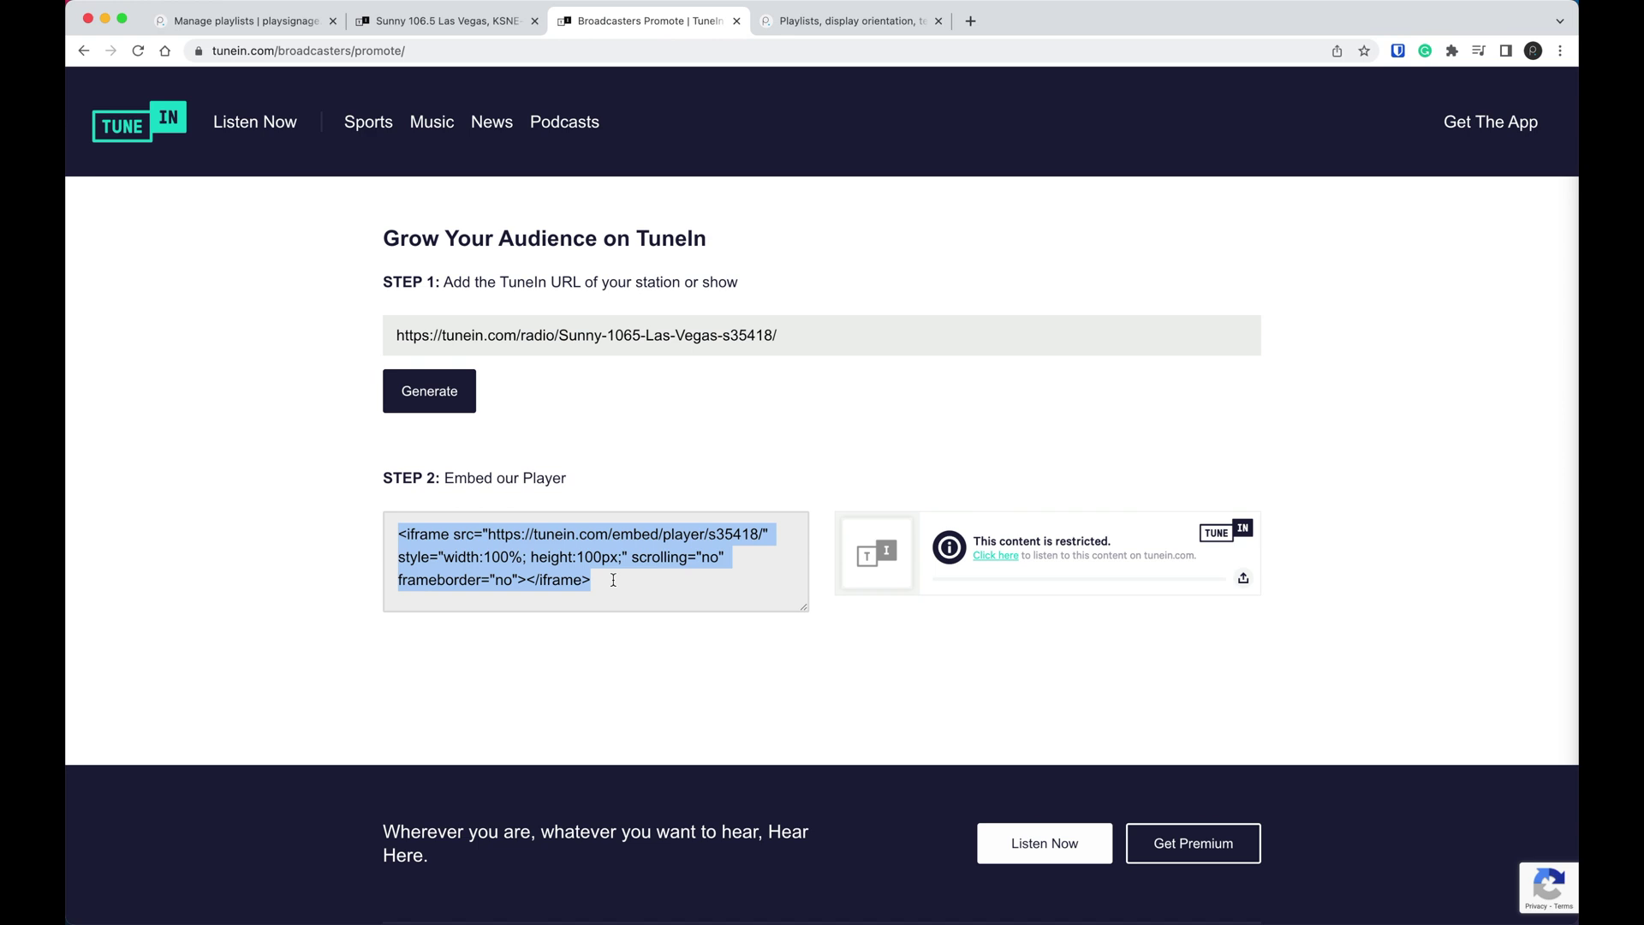
pyautogui.click(537, 535)
pyautogui.moveTo(488, 535); pyautogui.dragTo(763, 534)
pyautogui.press('super+c')
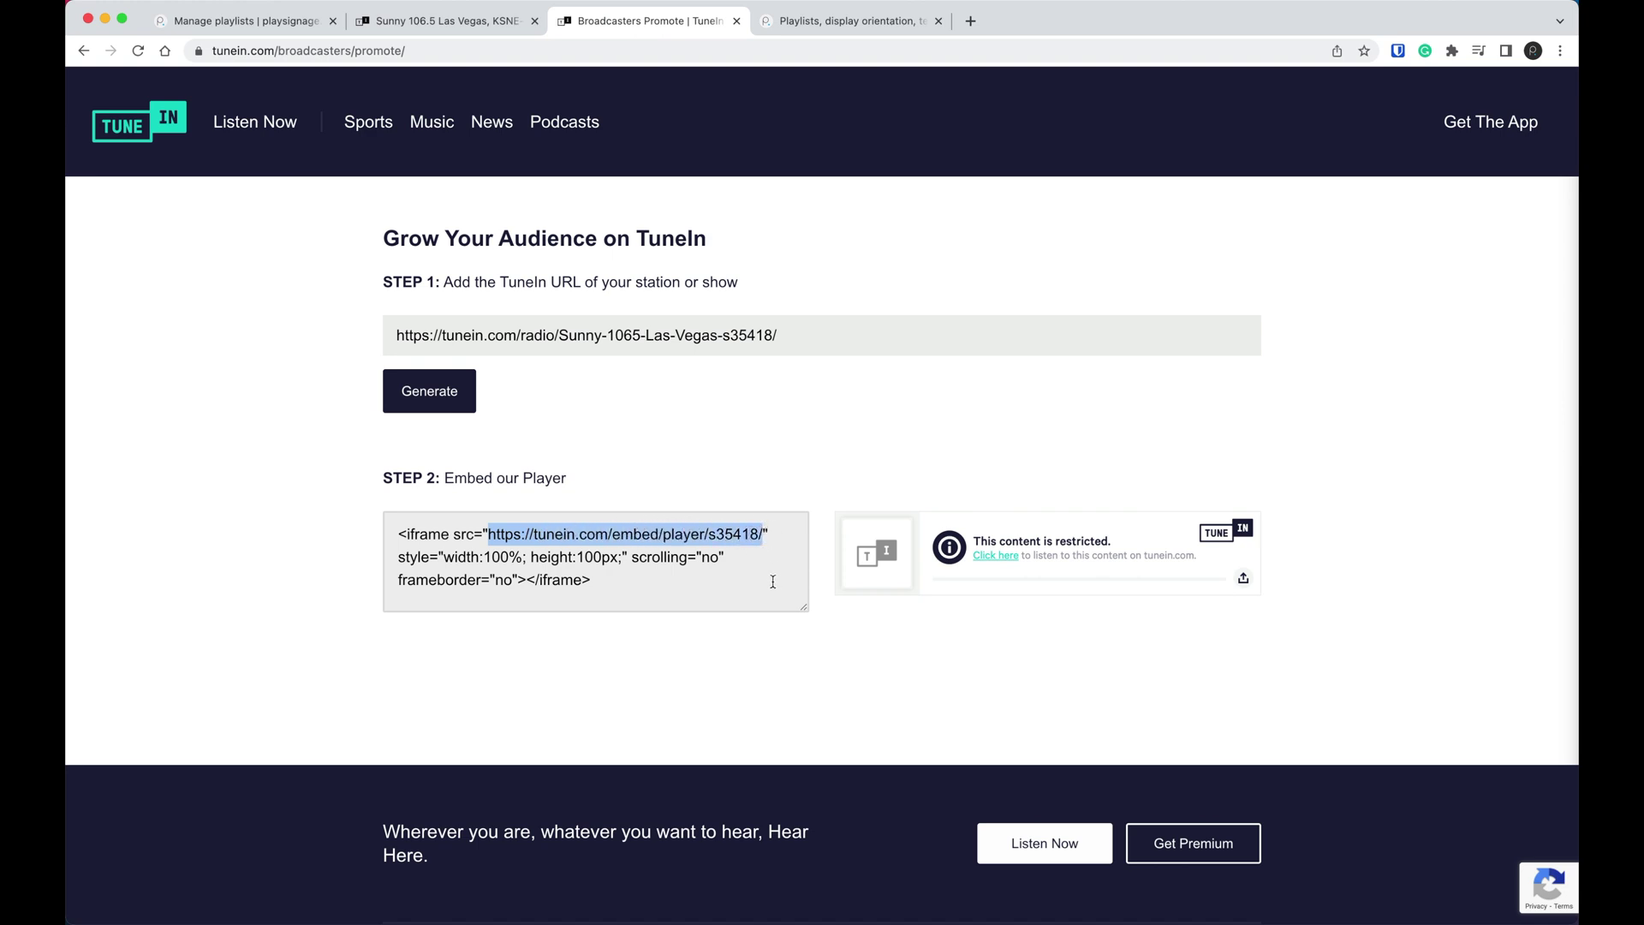
# - Switch to Play Digital Signage and create a 16:9 single-zone playlist named Master Playlist
pyautogui.click(269, 22)
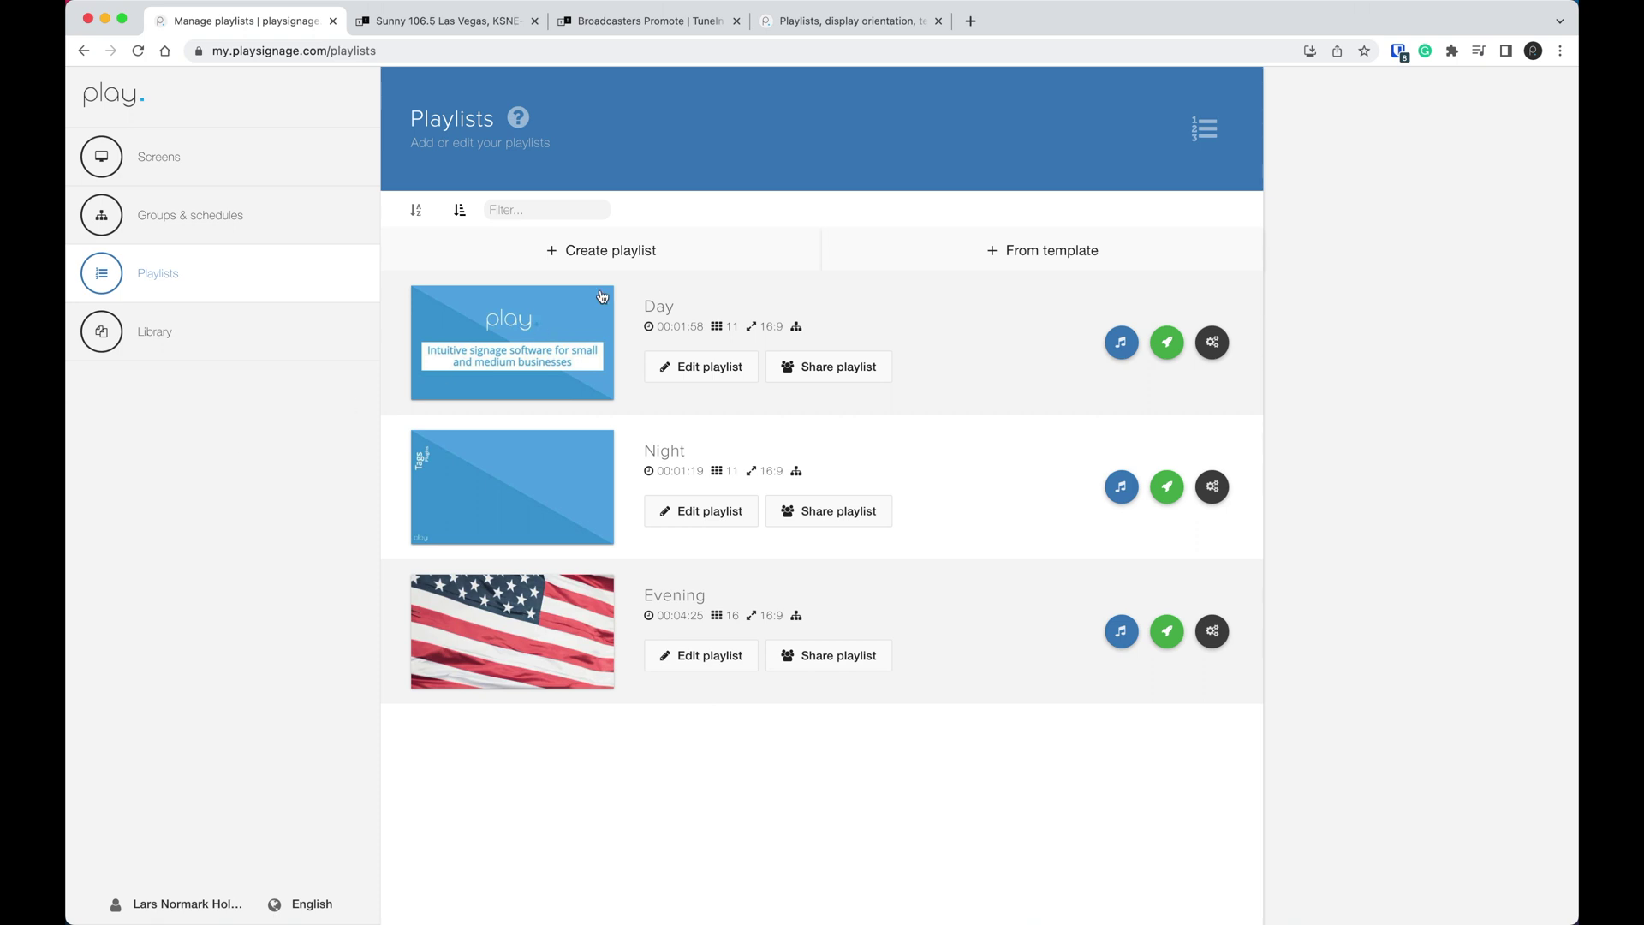
pyautogui.click(604, 255)
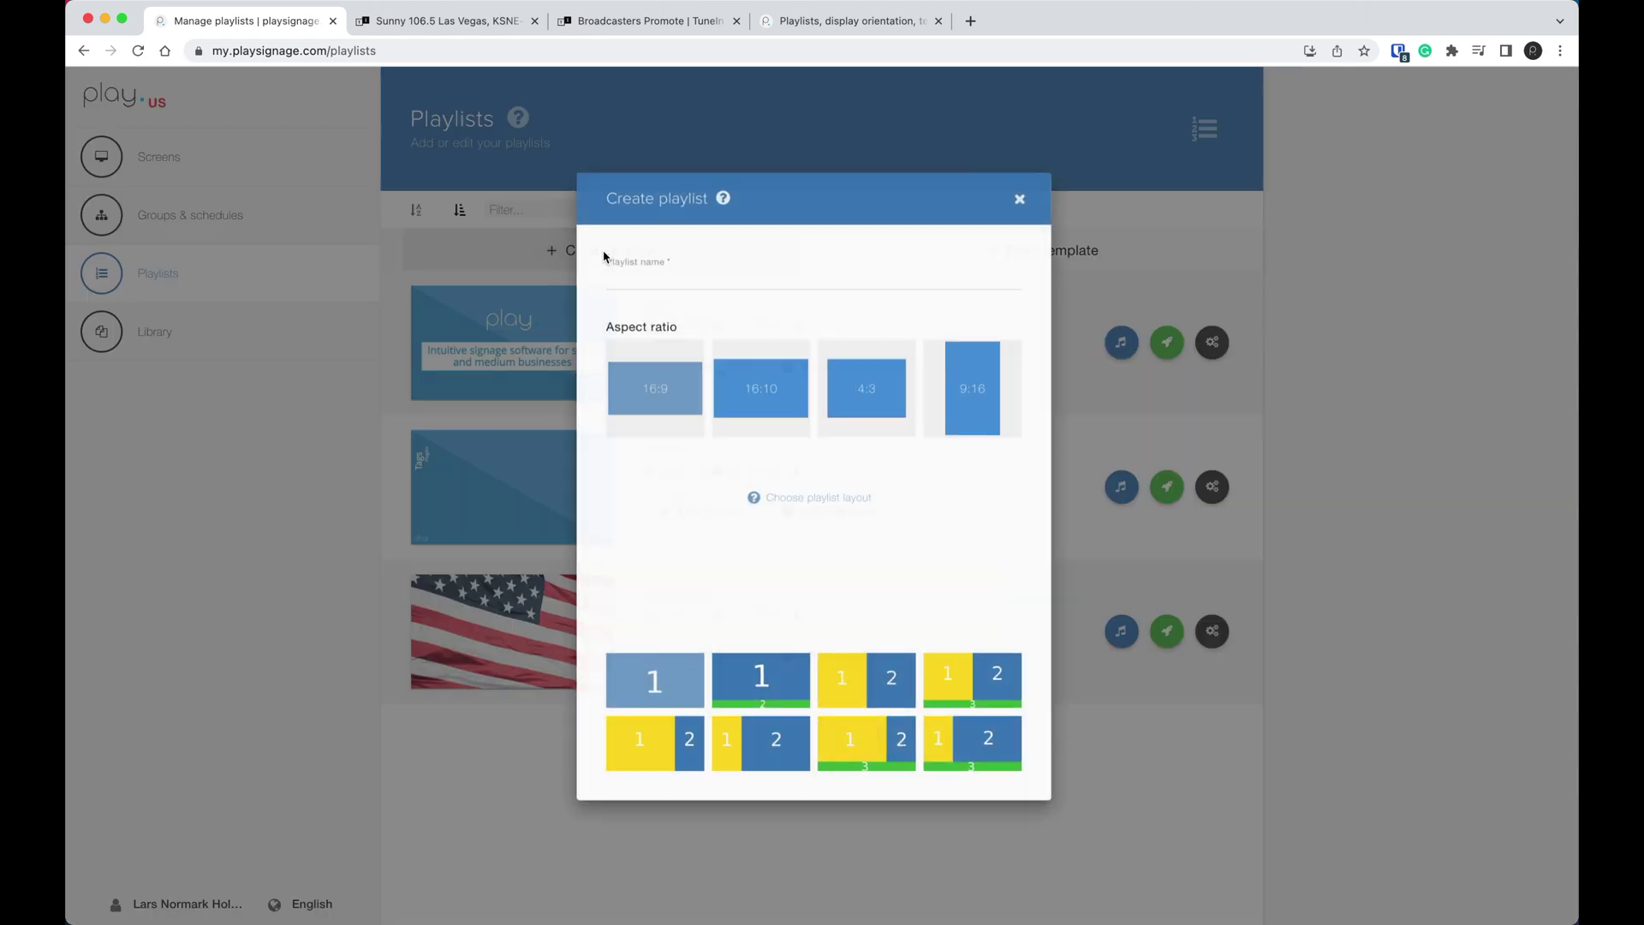
pyautogui.write('Master Playlist')
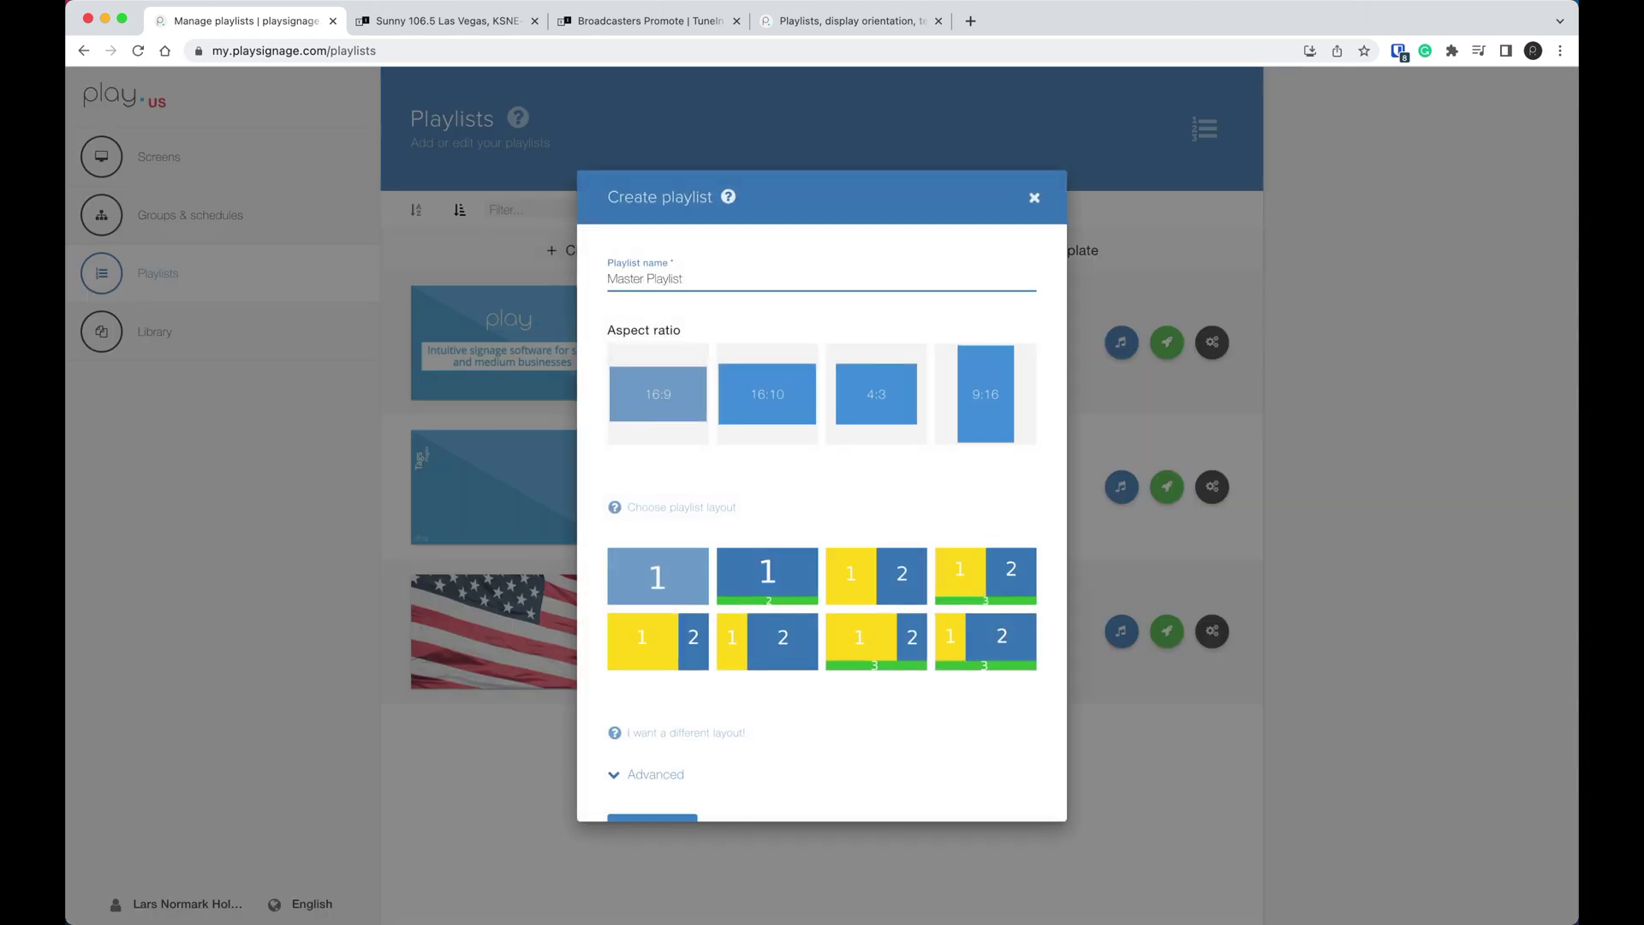
pyautogui.scroll(-2, 741, 762)
pyautogui.click(685, 758)
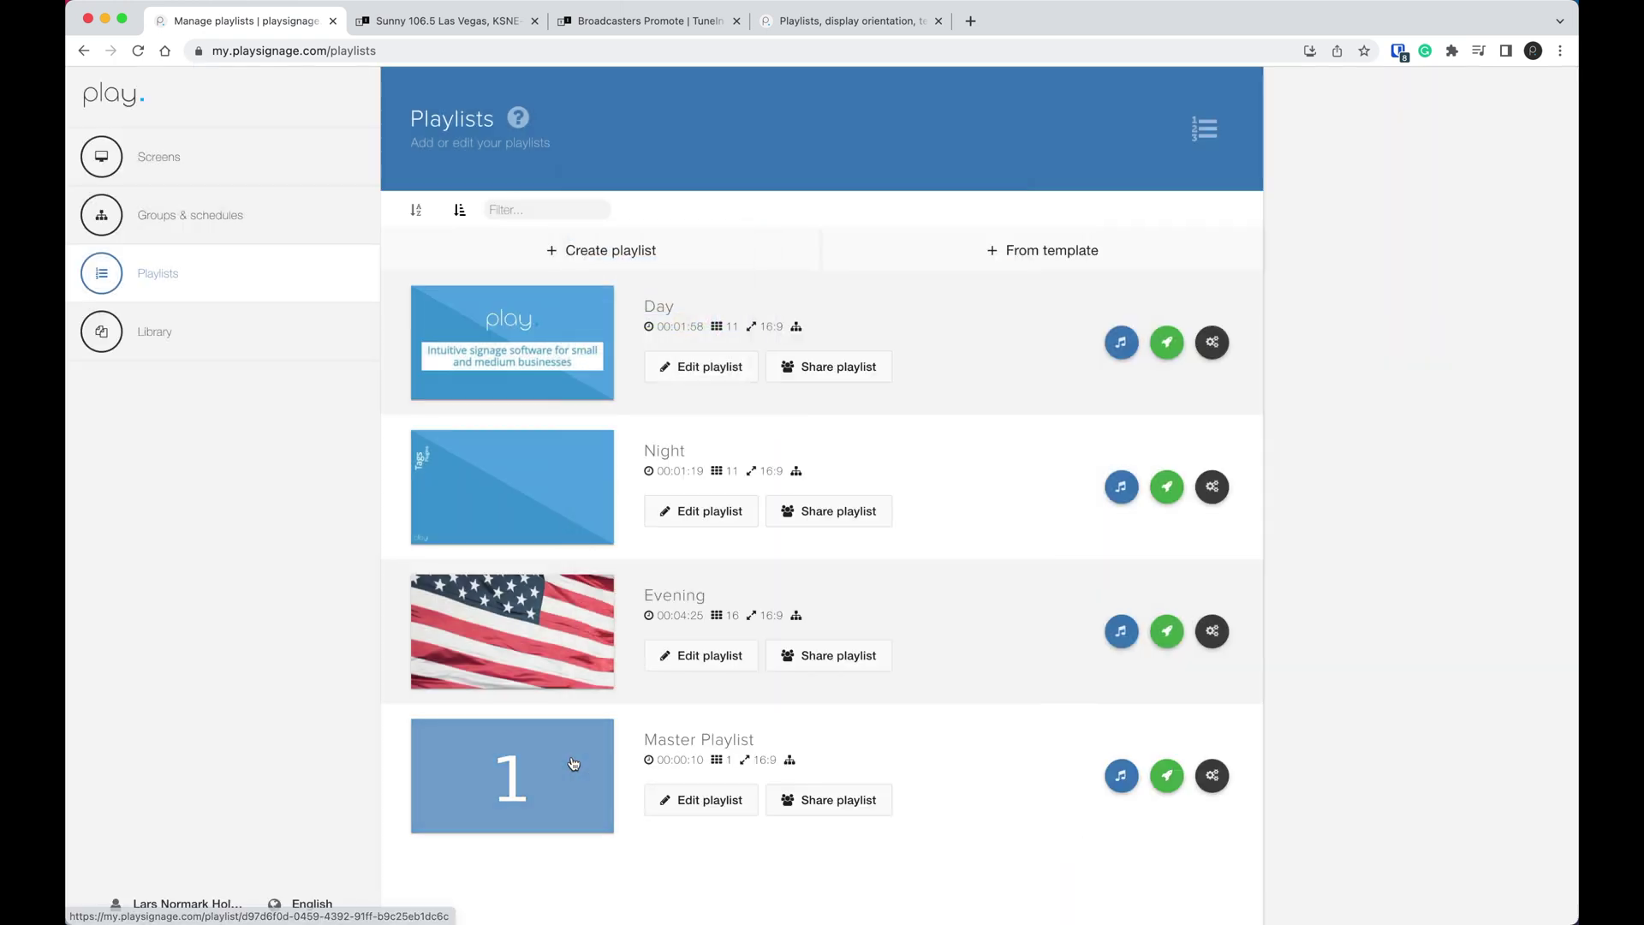
# - Open Master Playlist for editing and set Slide 1 to play forever
pyautogui.click(573, 763)
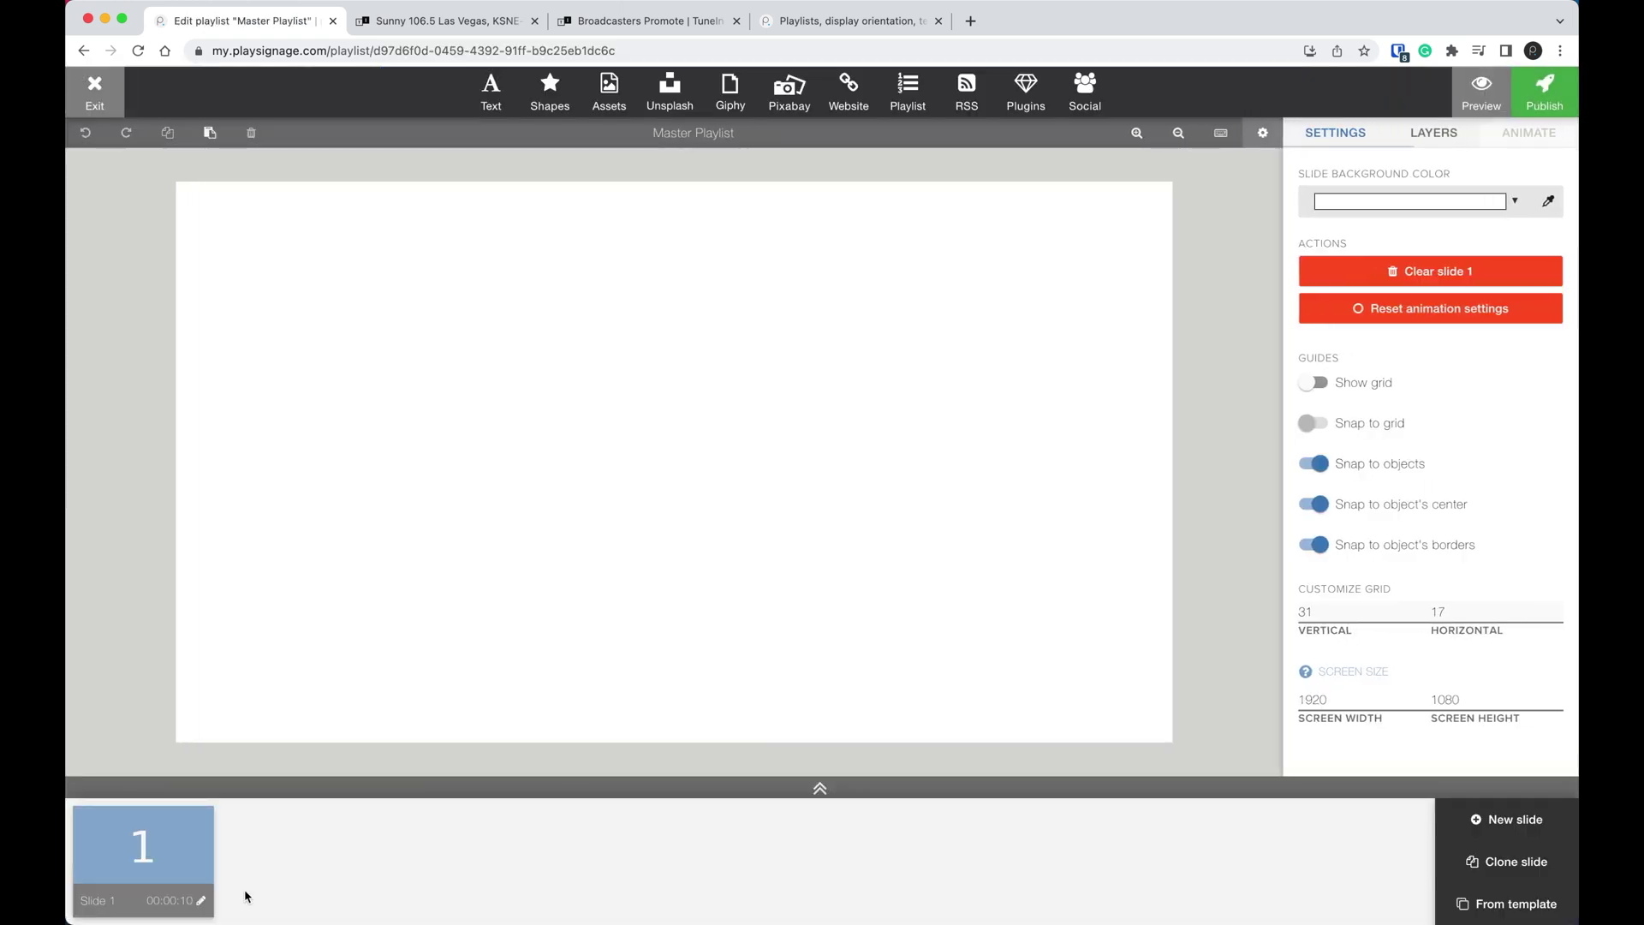
pyautogui.click(201, 901)
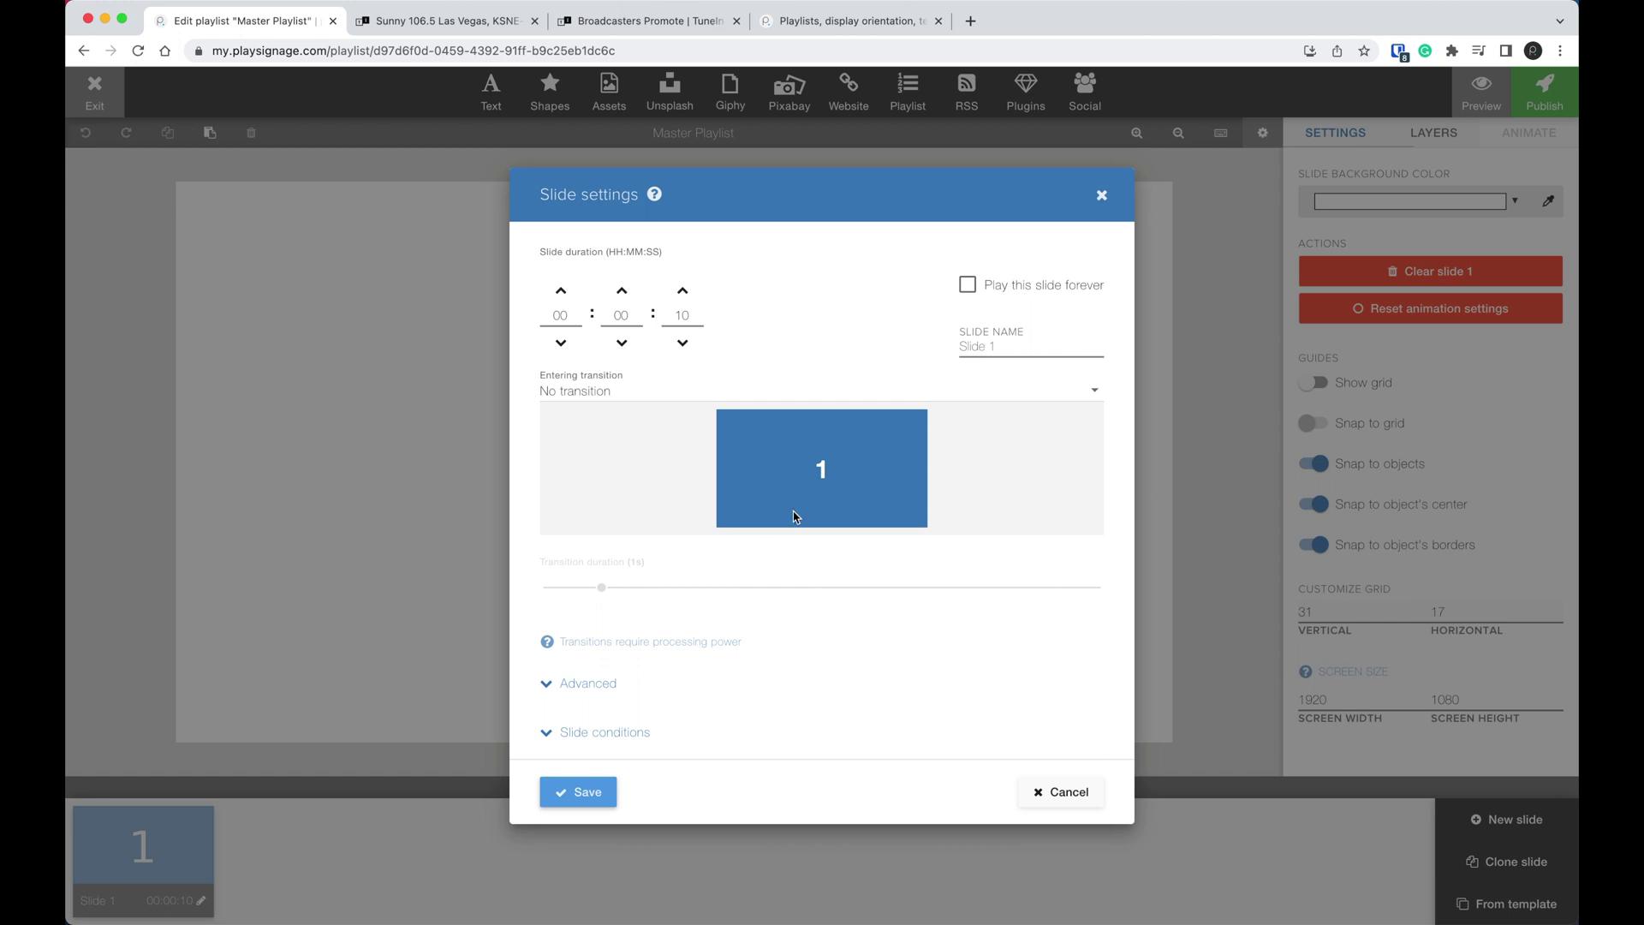
pyautogui.click(968, 287)
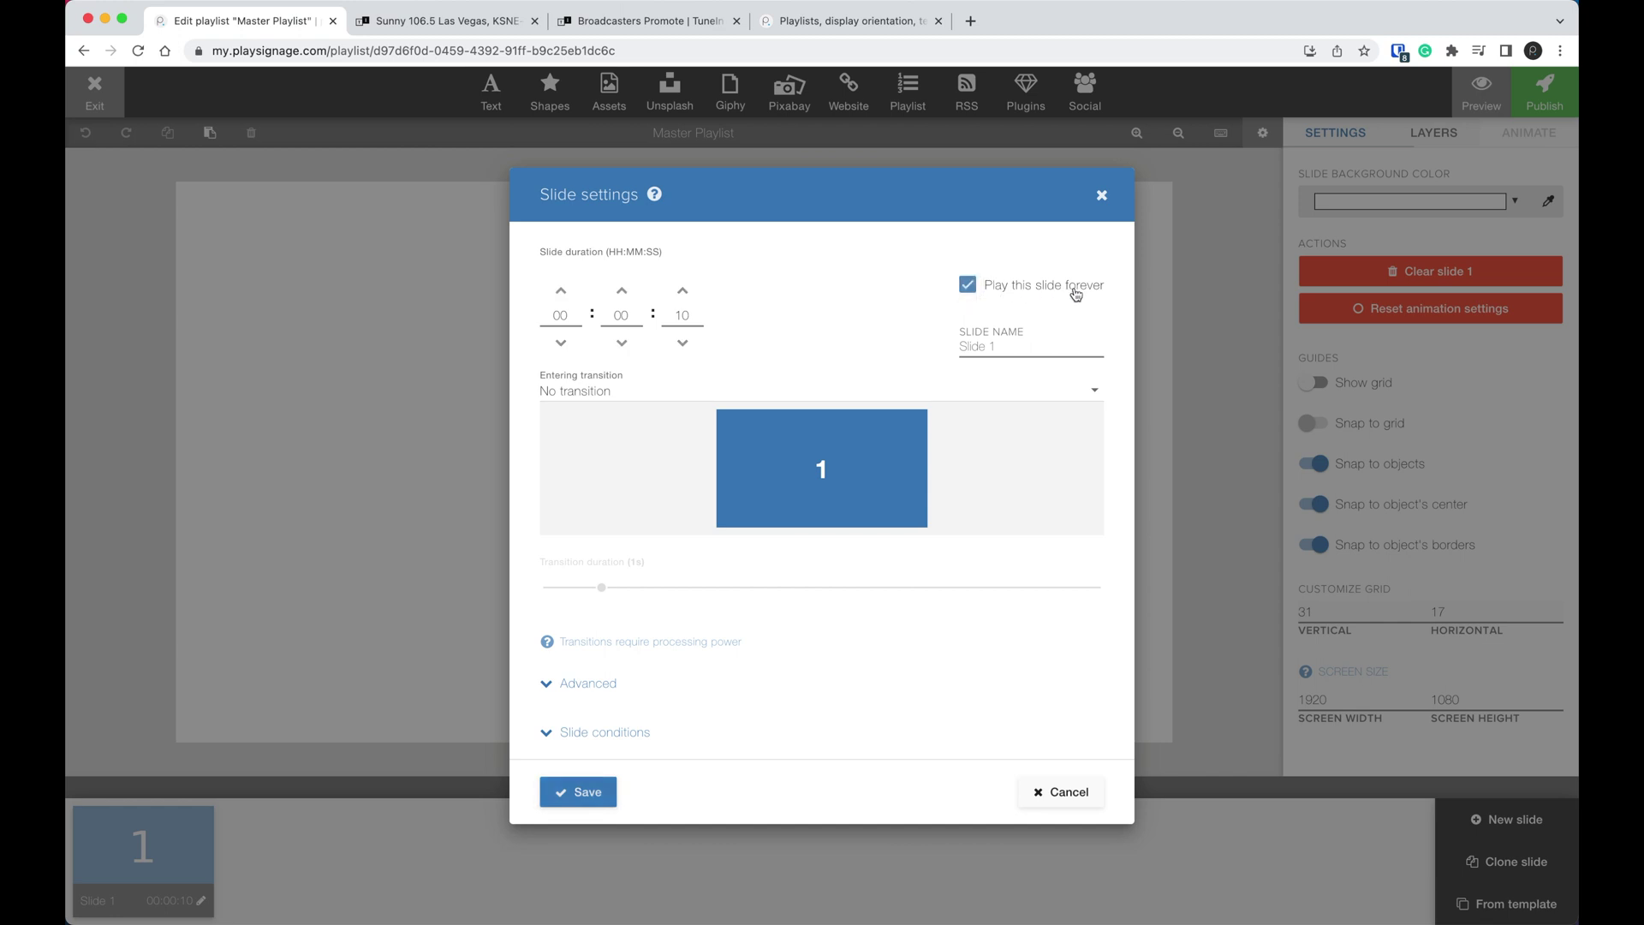
pyautogui.click(586, 793)
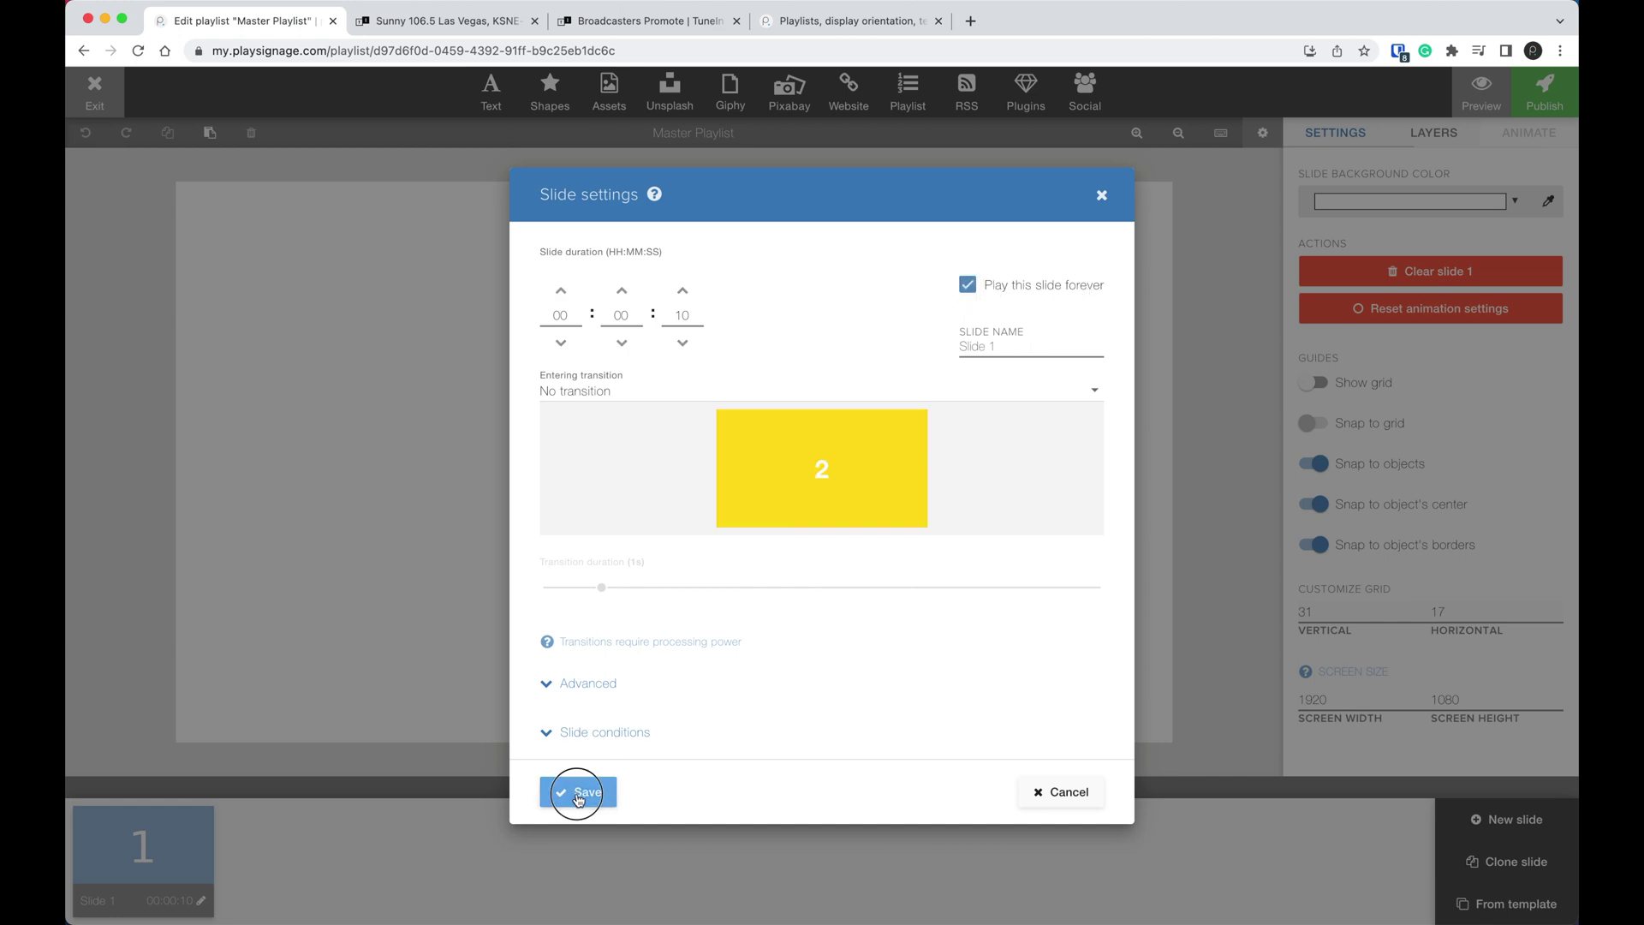
# - Set the slide background colour to black (#000000)
pyautogui.click(1419, 207)
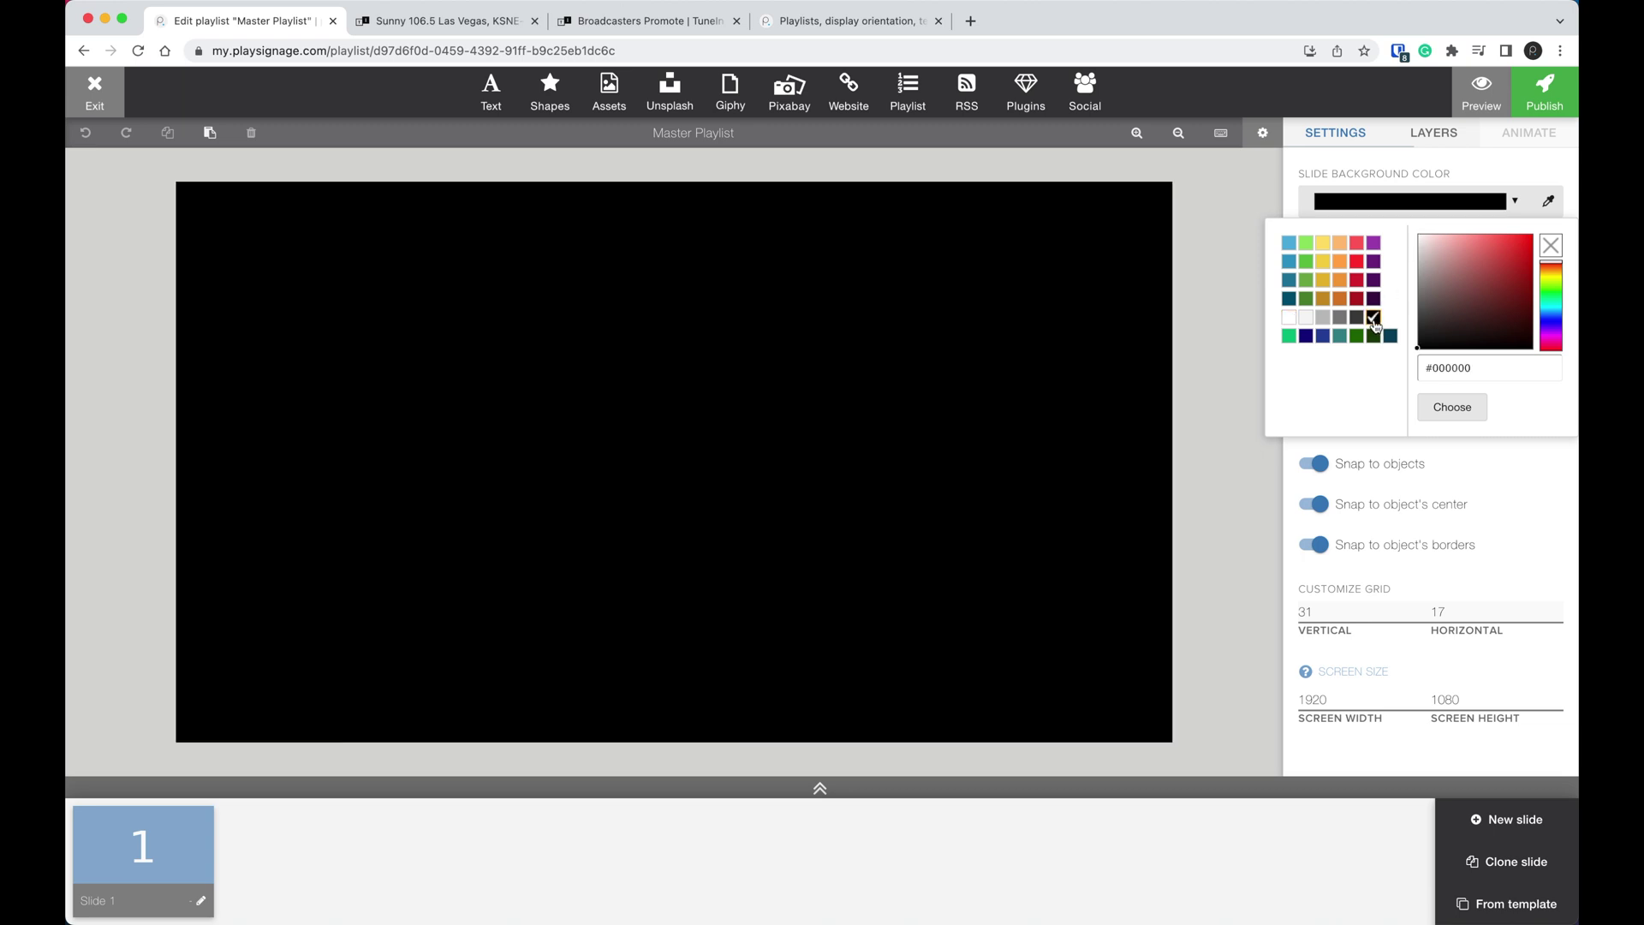
pyautogui.click(1373, 317)
pyautogui.click(1444, 409)
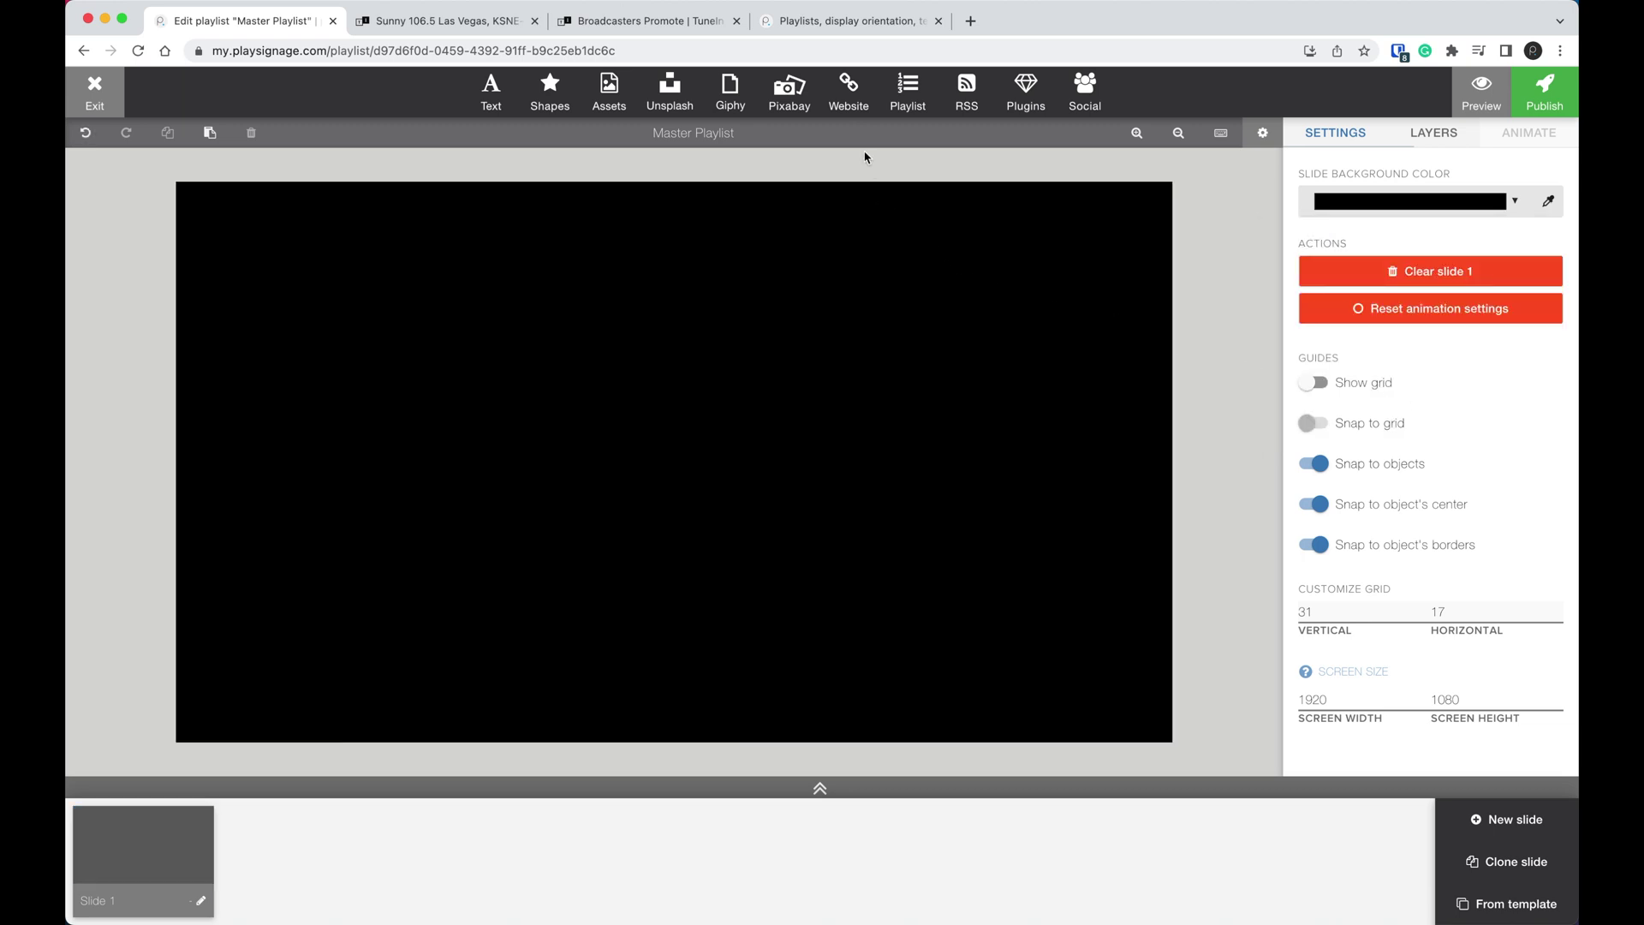
pyautogui.click(850, 94)
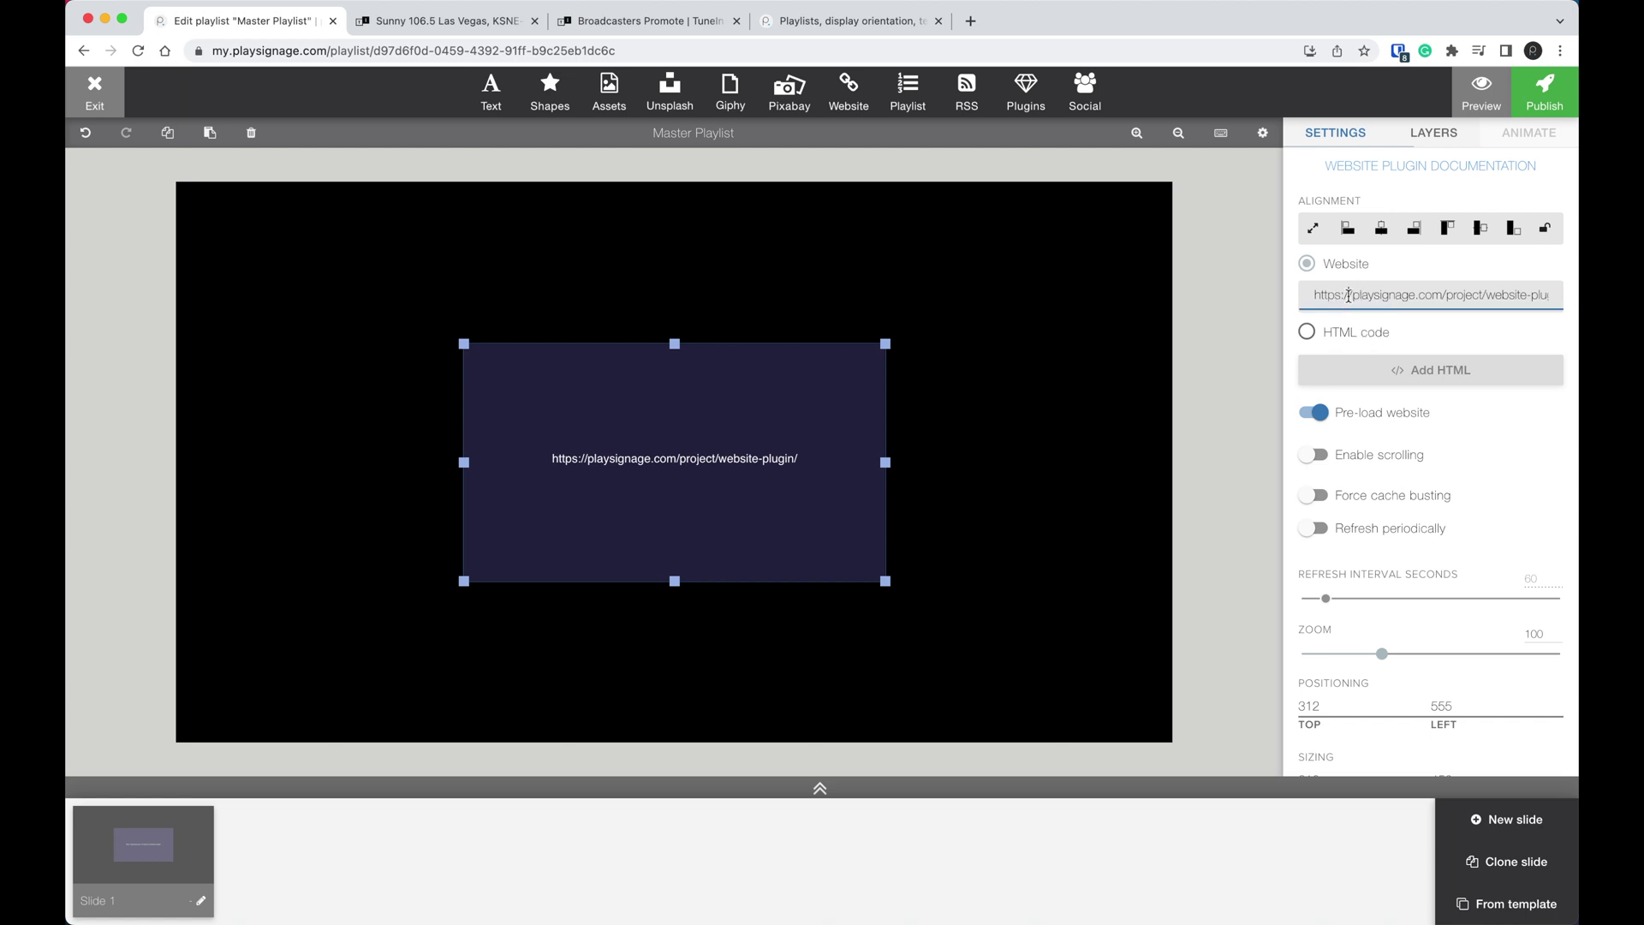
pyautogui.tripleClick(1347, 296)
pyautogui.press('super+v')
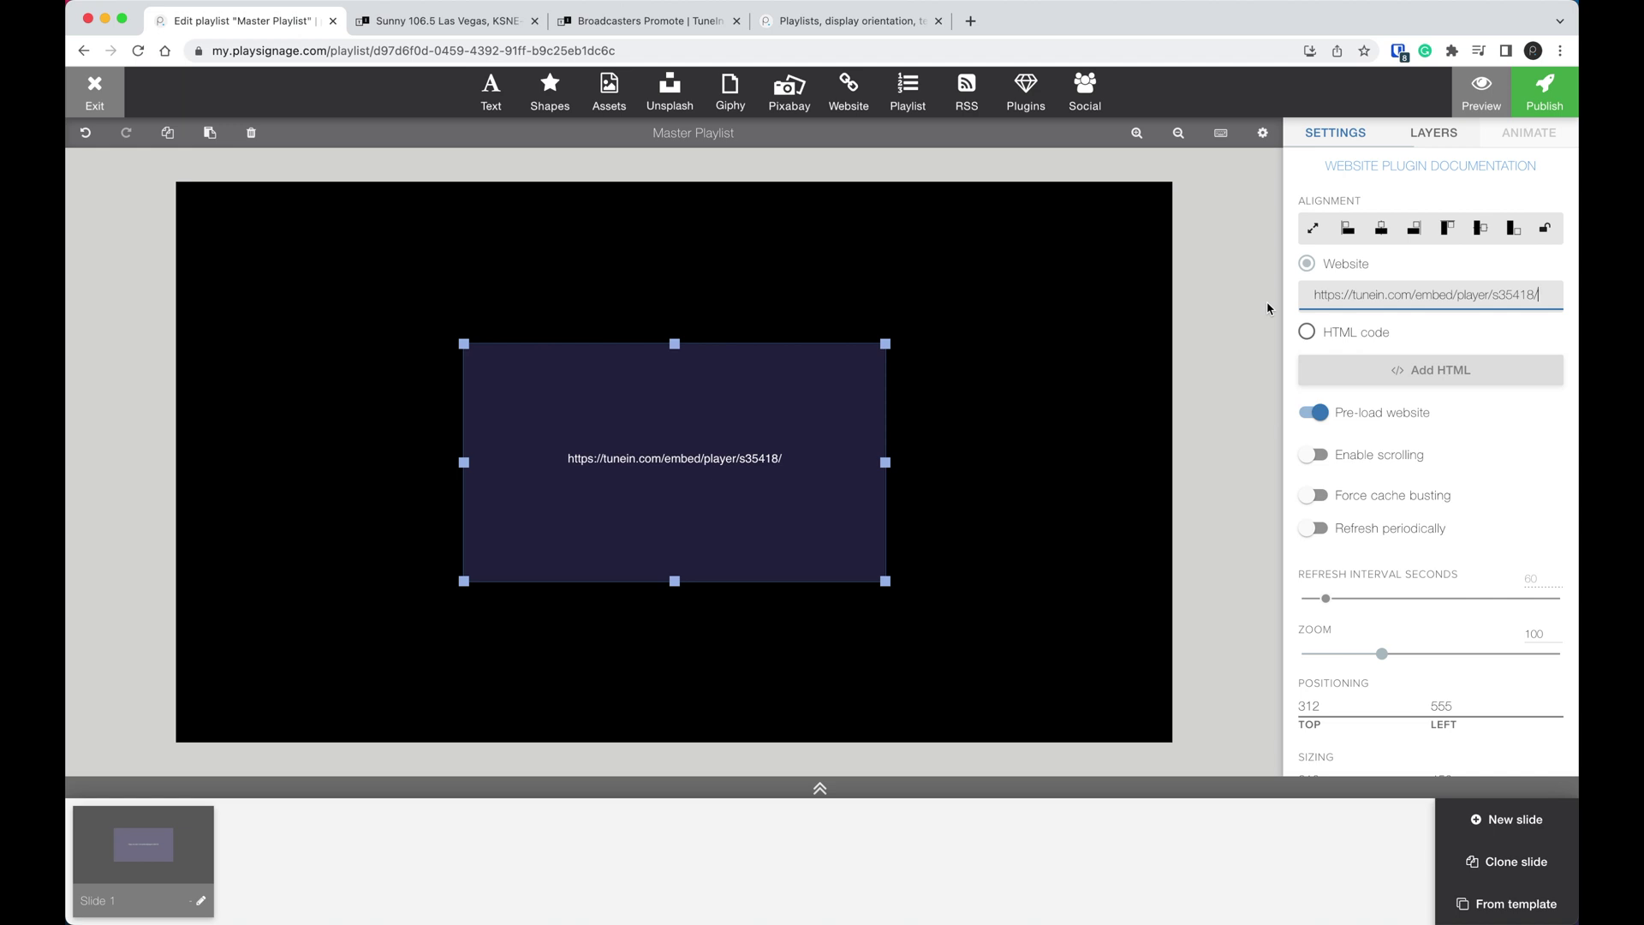
pyautogui.write('?autoplay=true')
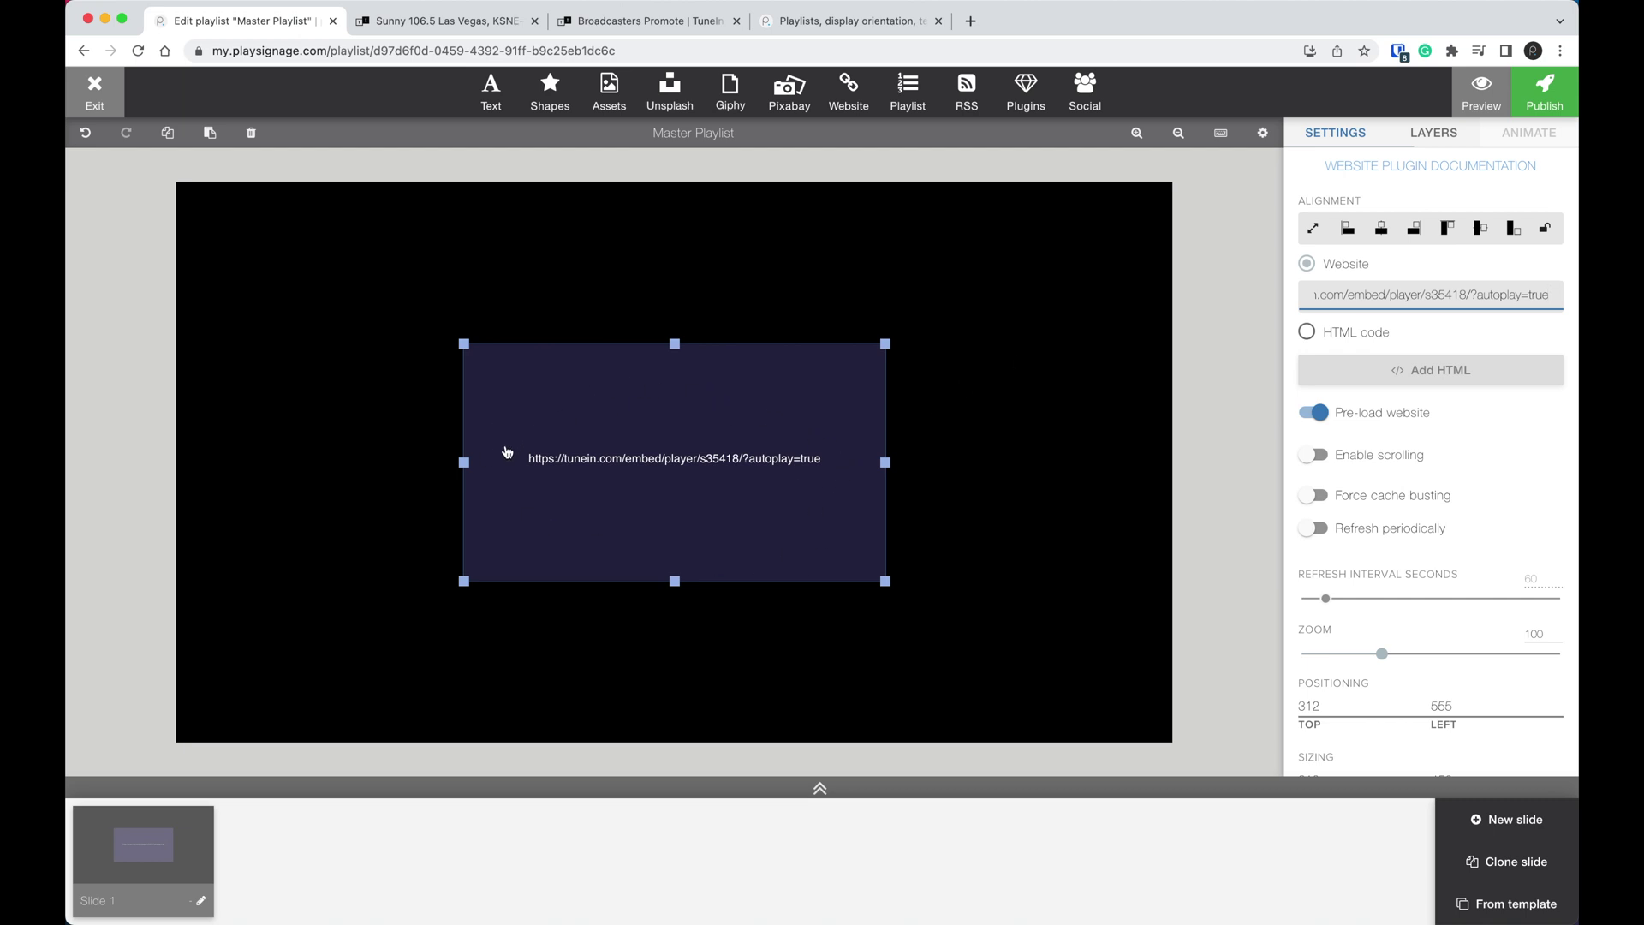
# - Move the website element off the canvas past the slide's right edge, reselect it through its layer, and move it off again
pyautogui.moveTo(511, 543); pyautogui.dragTo(1248, 544)
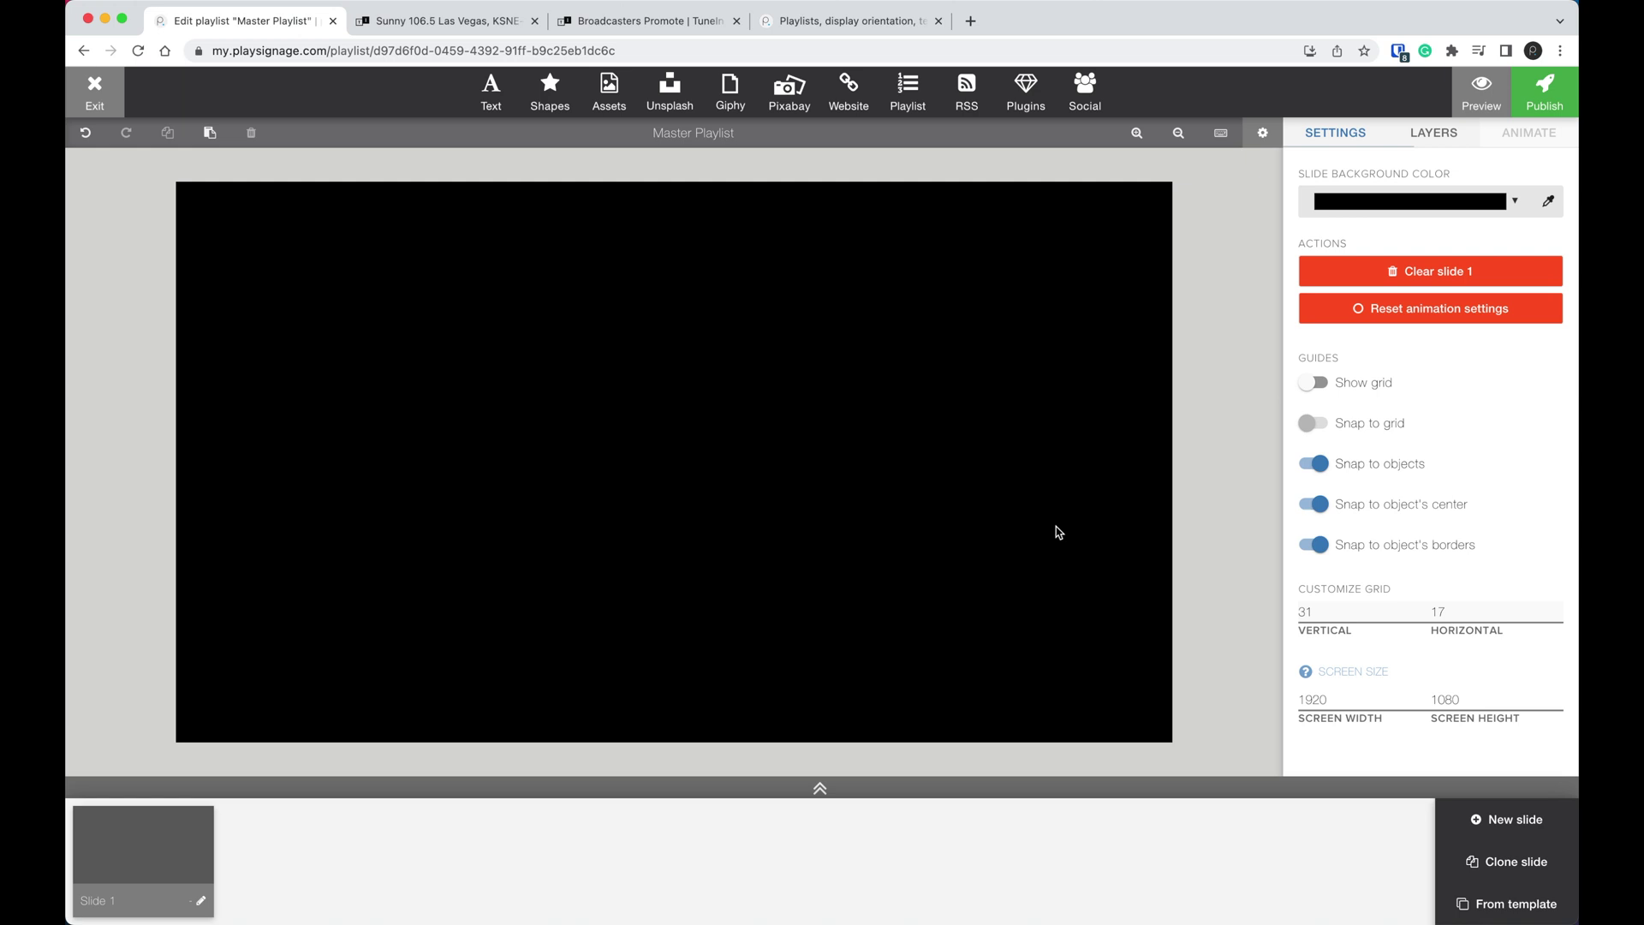
pyautogui.click(1436, 135)
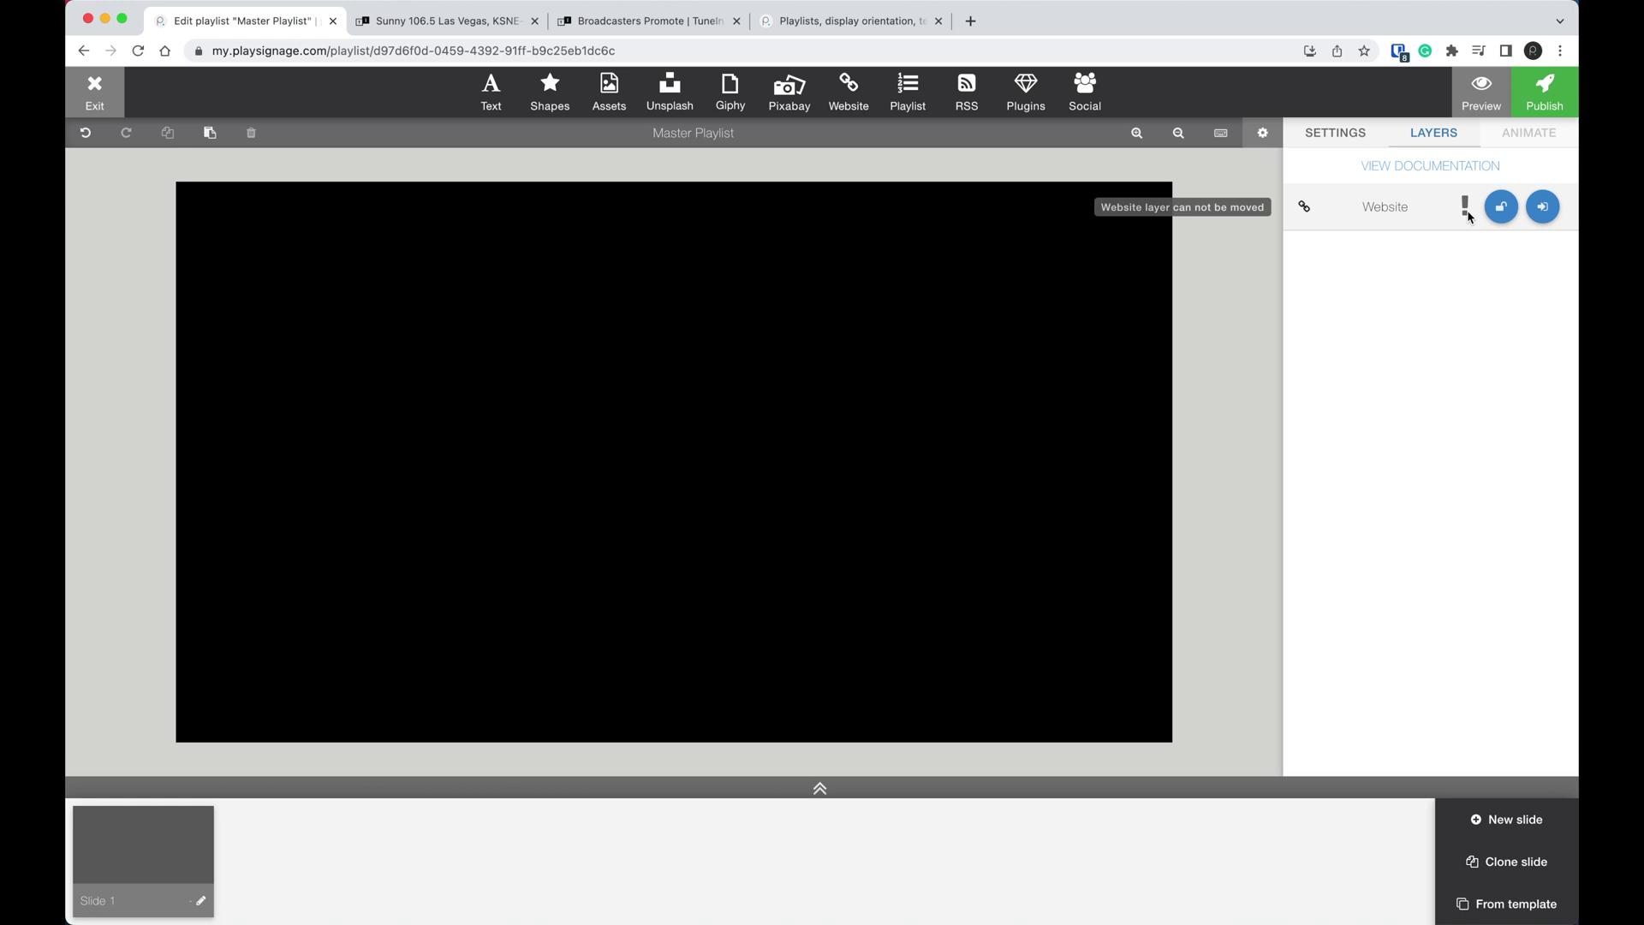
pyautogui.click(1545, 209)
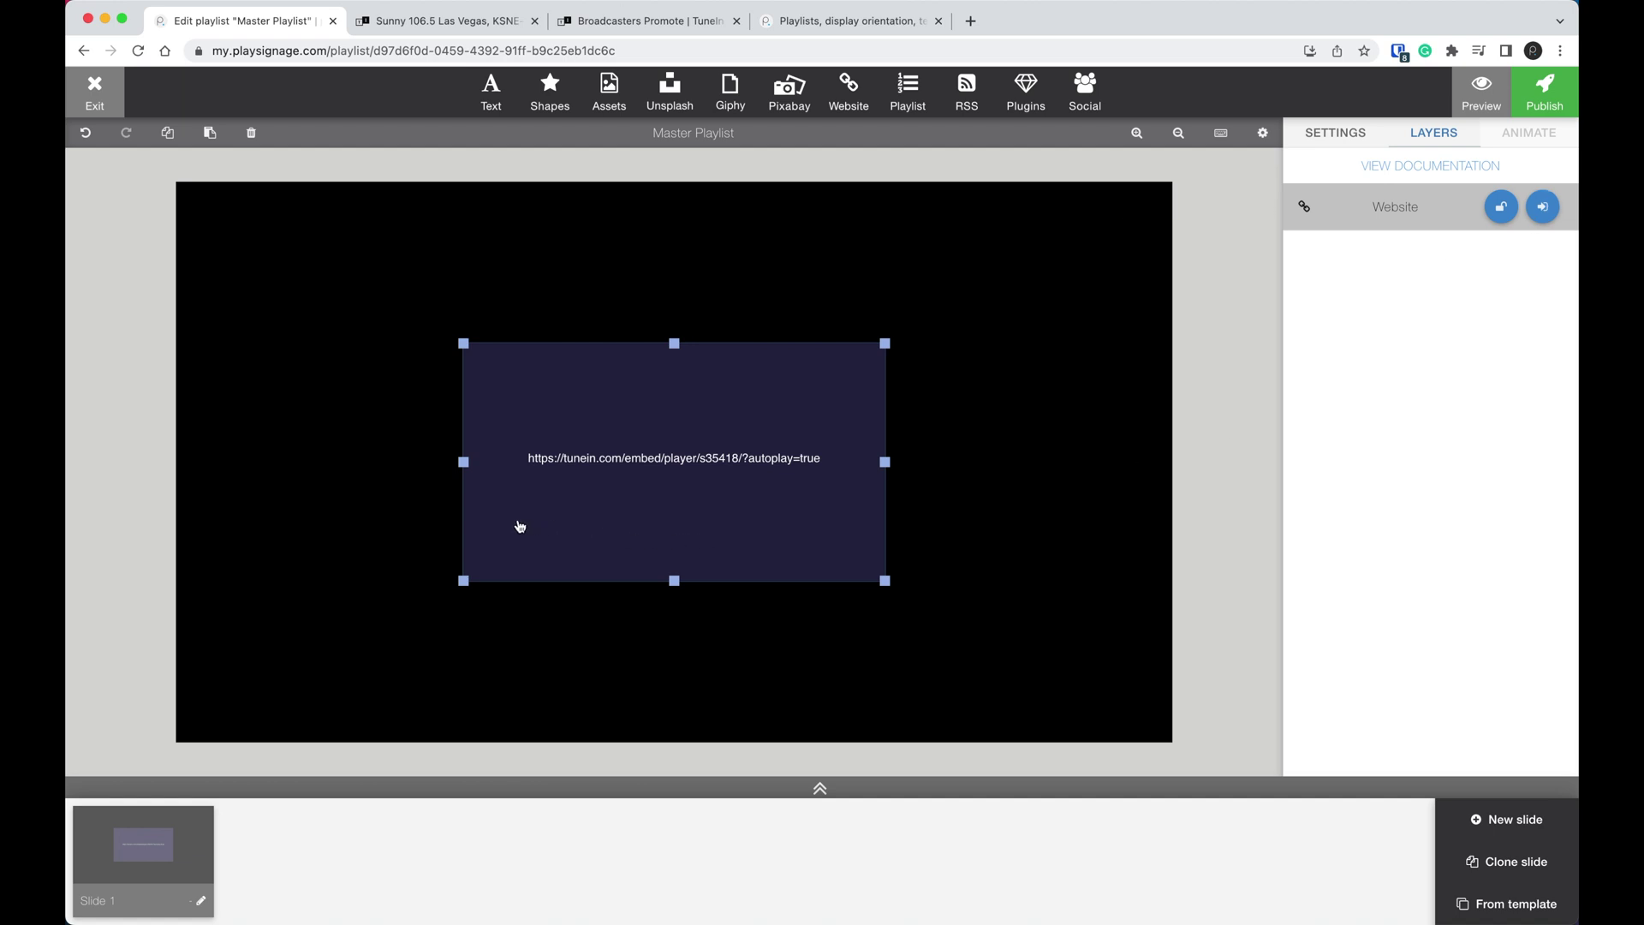
pyautogui.moveTo(491, 524); pyautogui.dragTo(1223, 499)
# - Insert the Evening playlist into the slide and fit it to the canvas
pyautogui.click(911, 104)
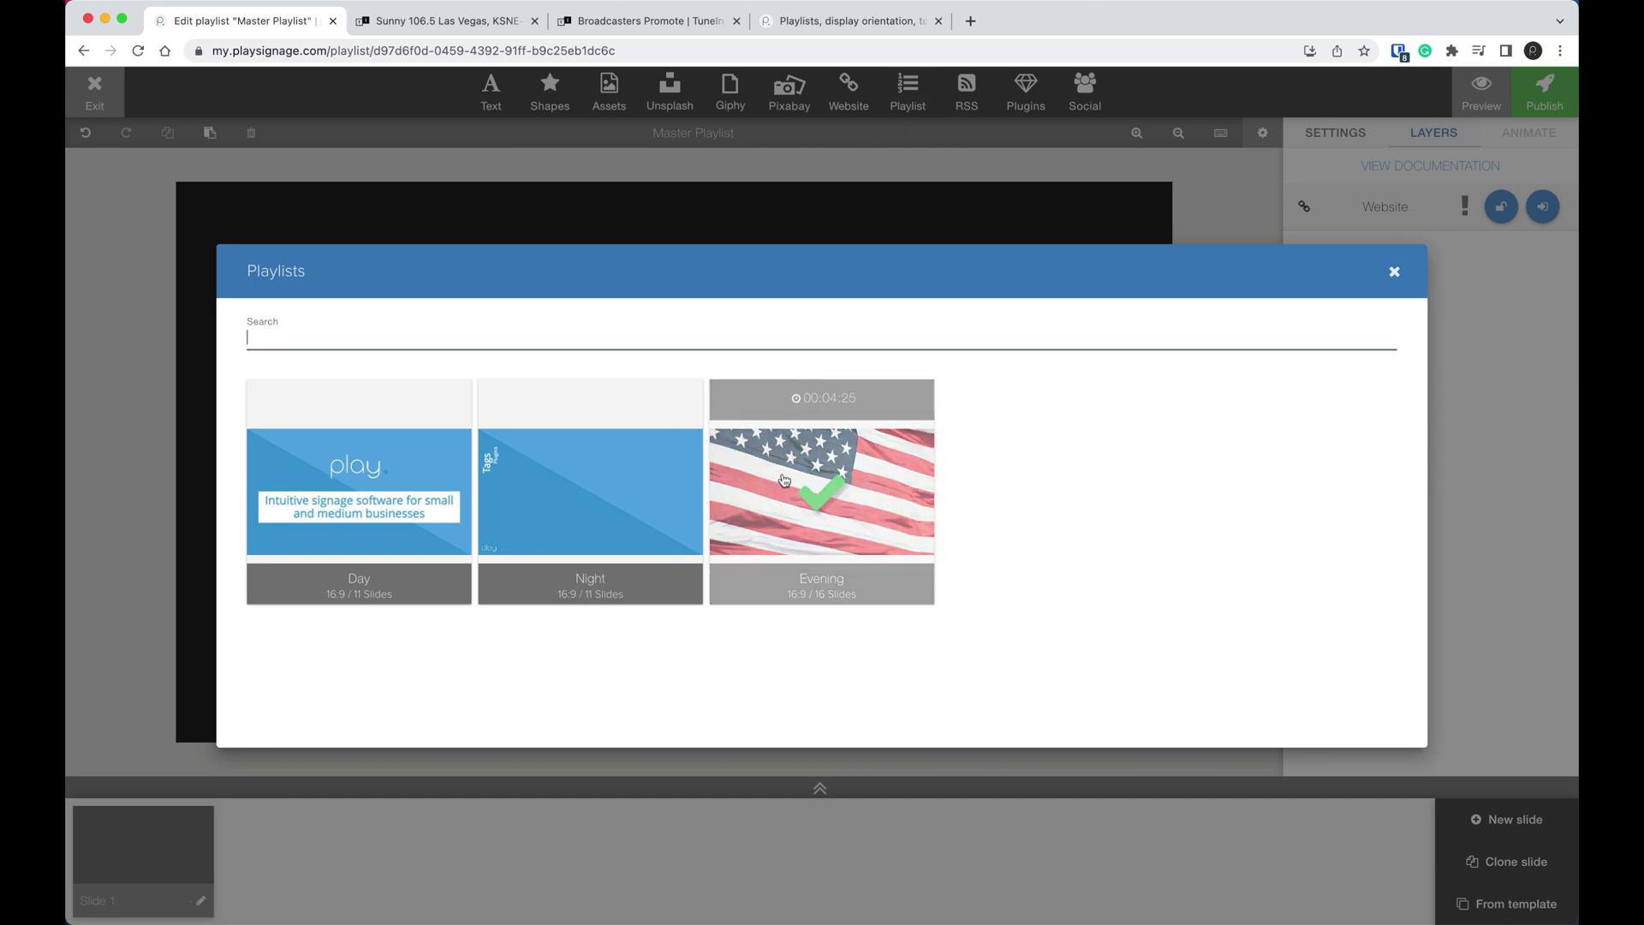
pyautogui.click(888, 509)
pyautogui.click(1332, 136)
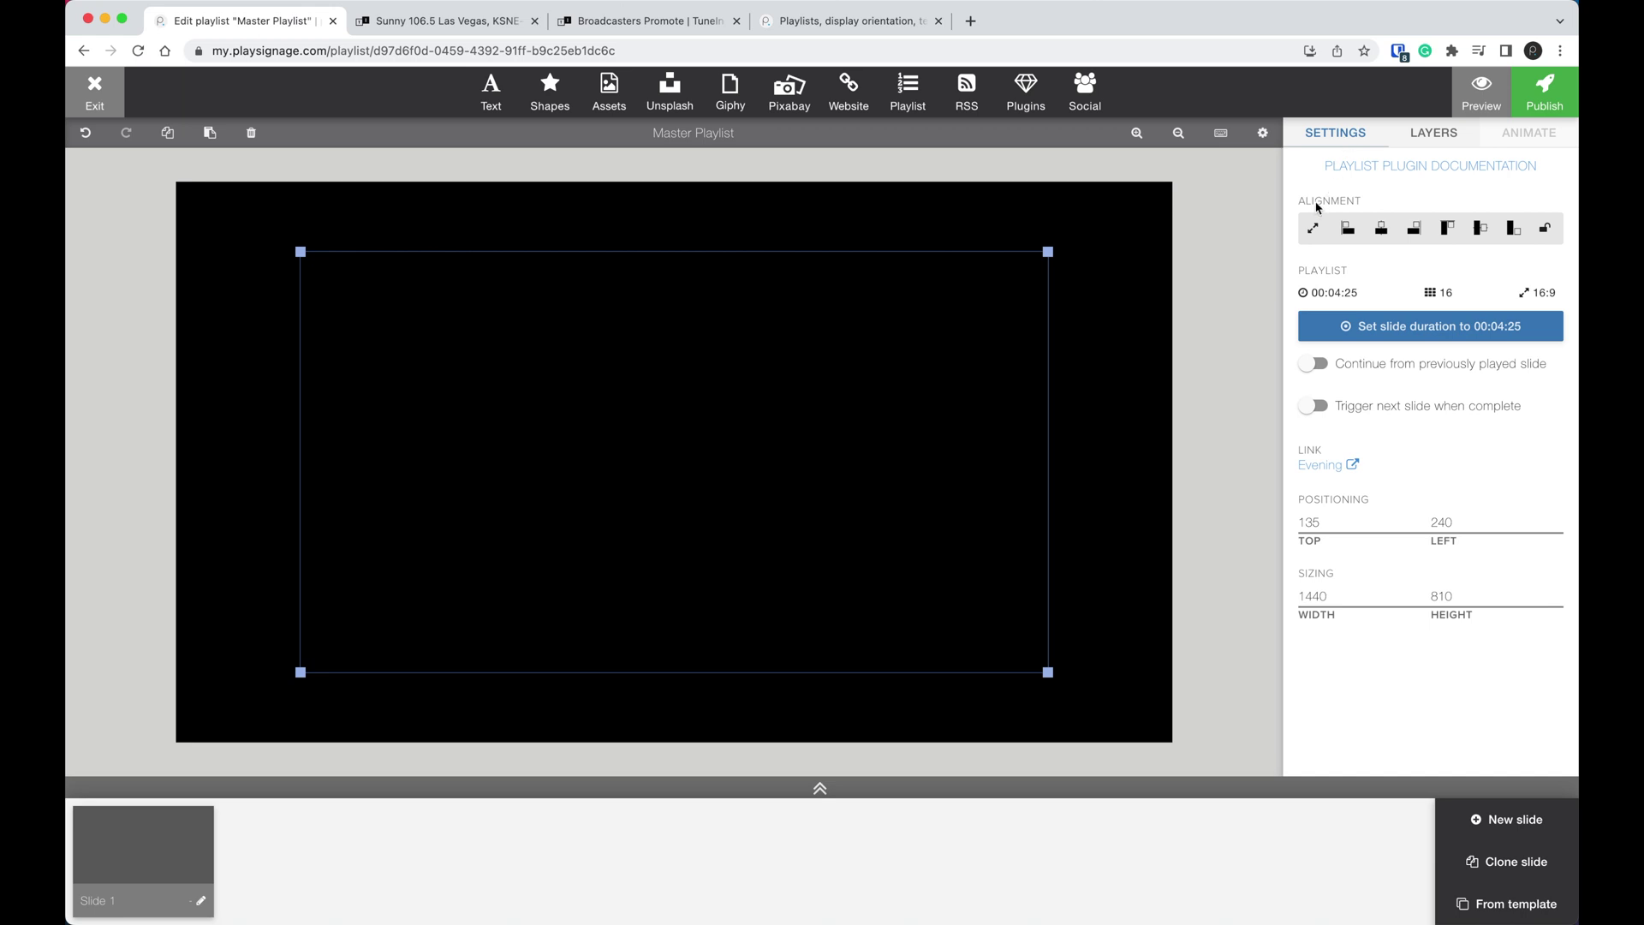
pyautogui.click(1313, 231)
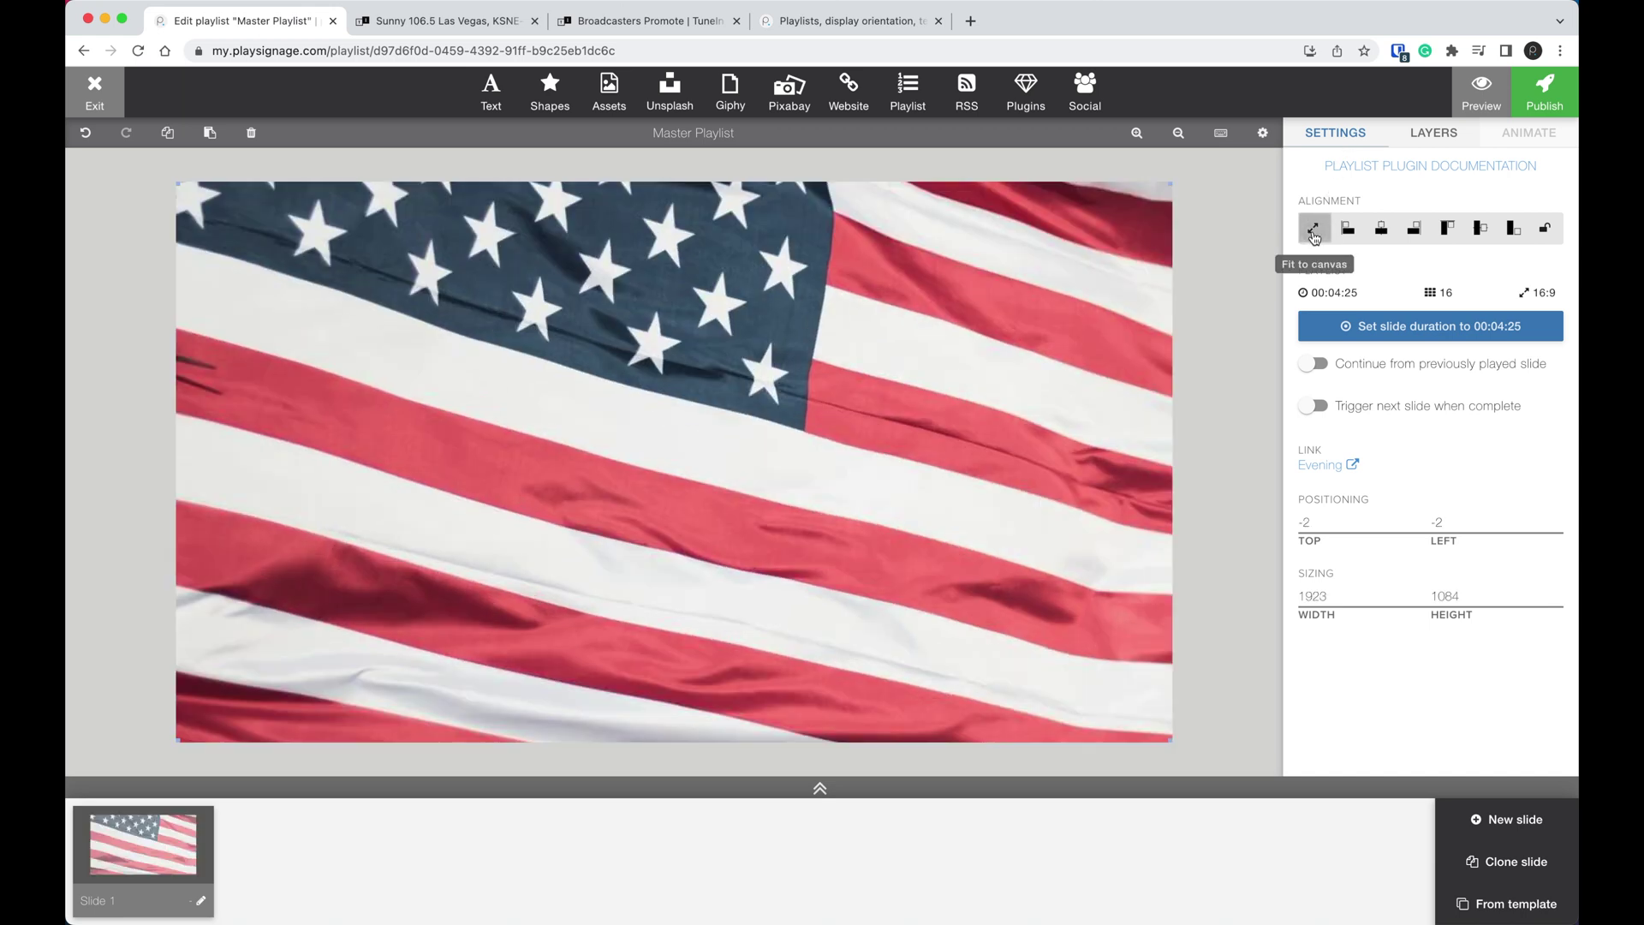